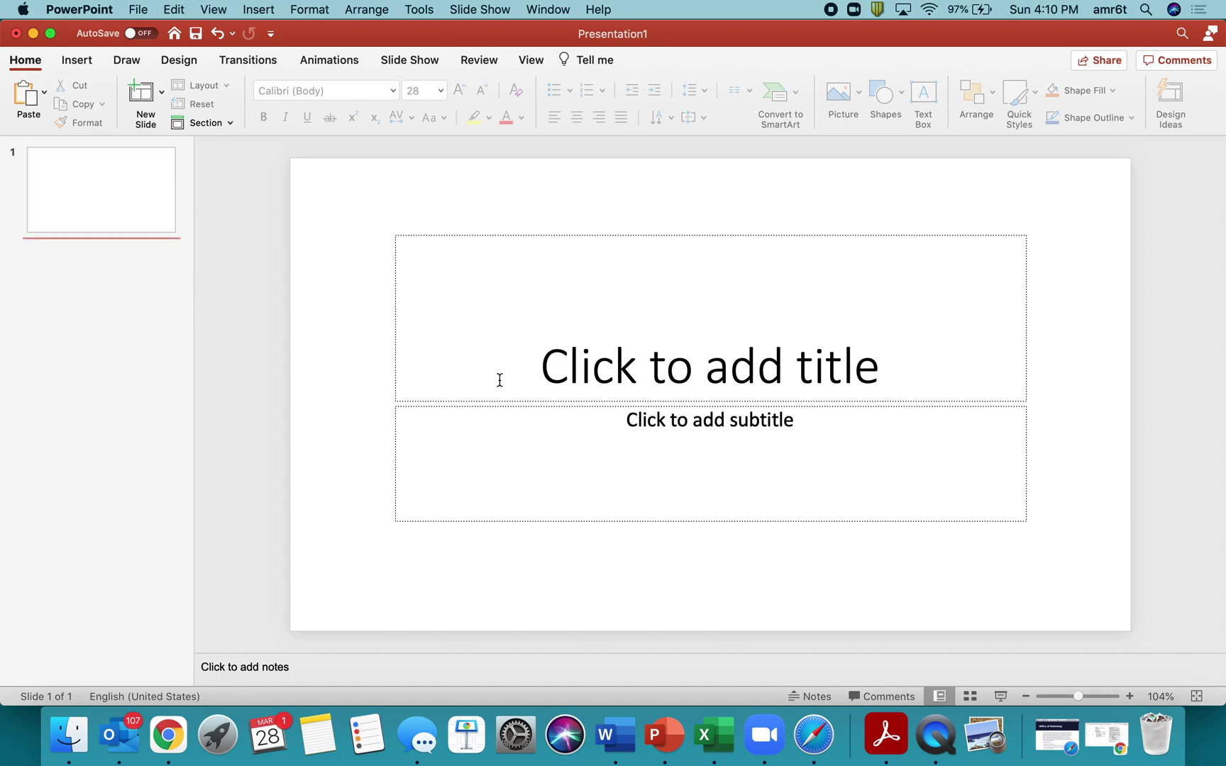
# Type the title text and move 'Sleep Deprived Society' to the start of it.
pyautogui.click(499, 380)
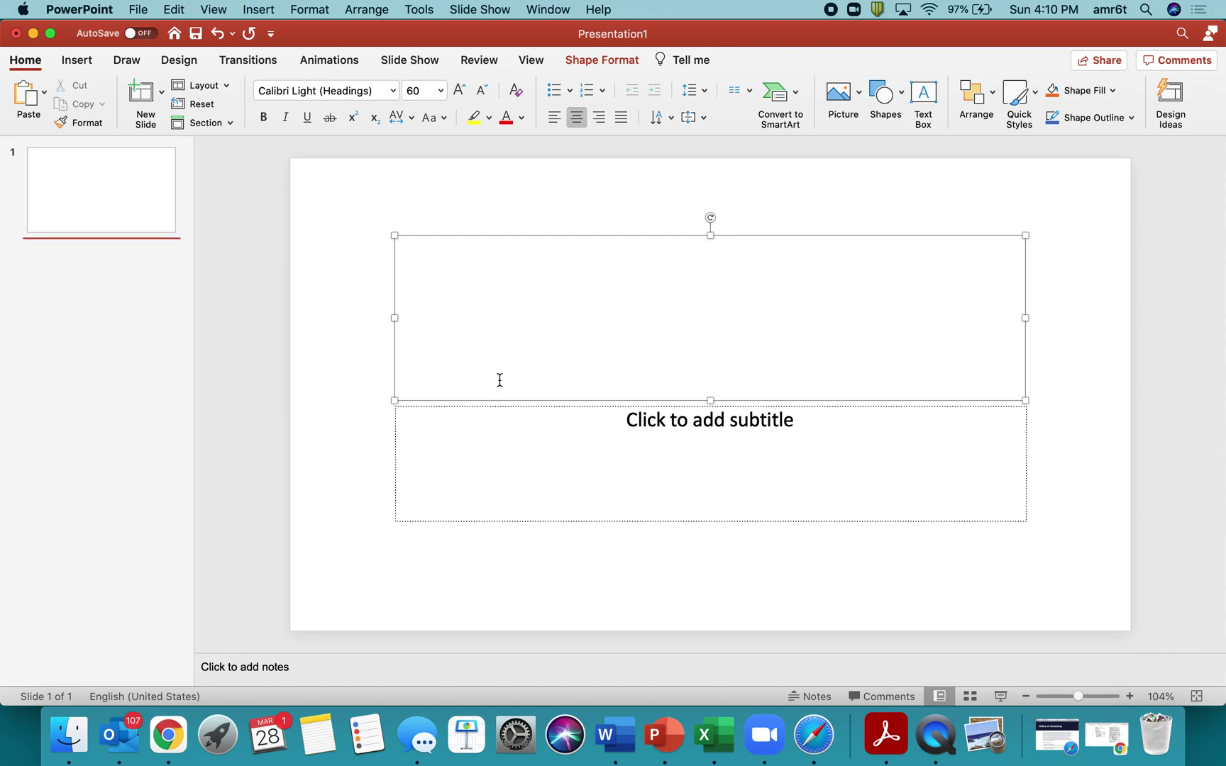
pyautogui.write('College Studnt')
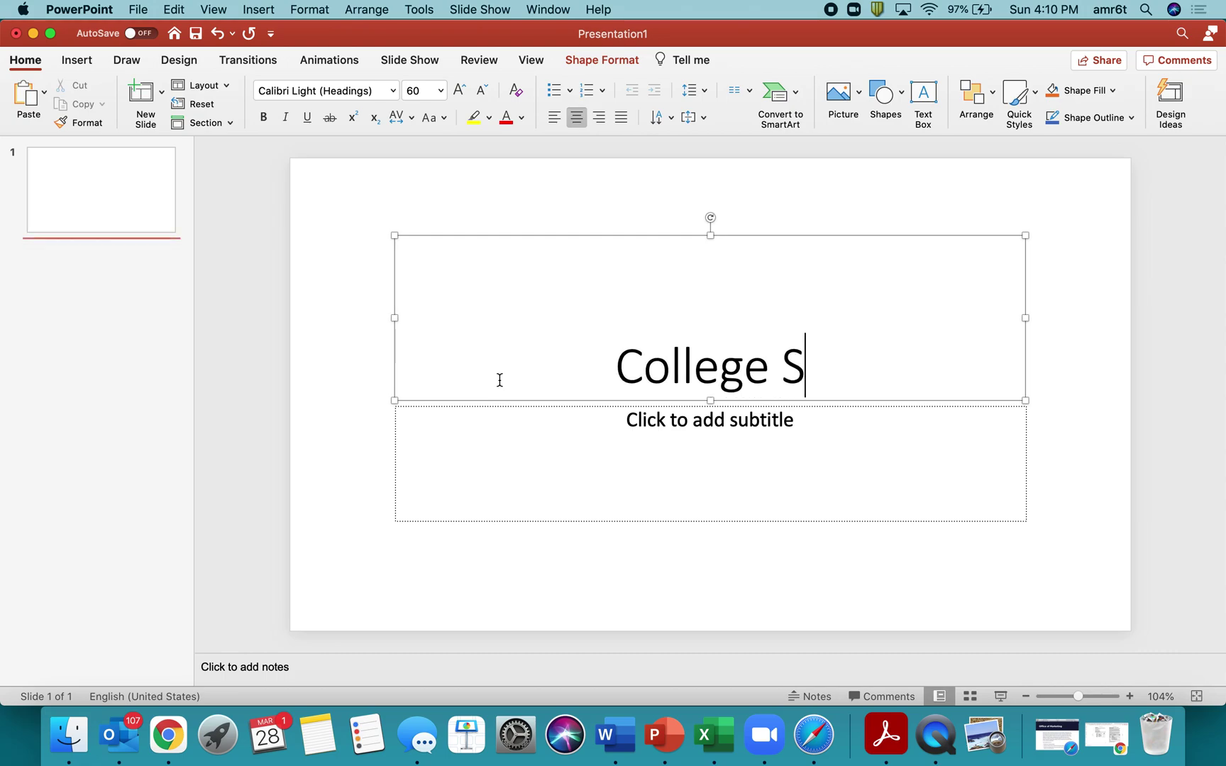
pyautogui.press('BackSpace')
pyautogui.press('BackSpace')
pyautogui.write('ent Sleep')
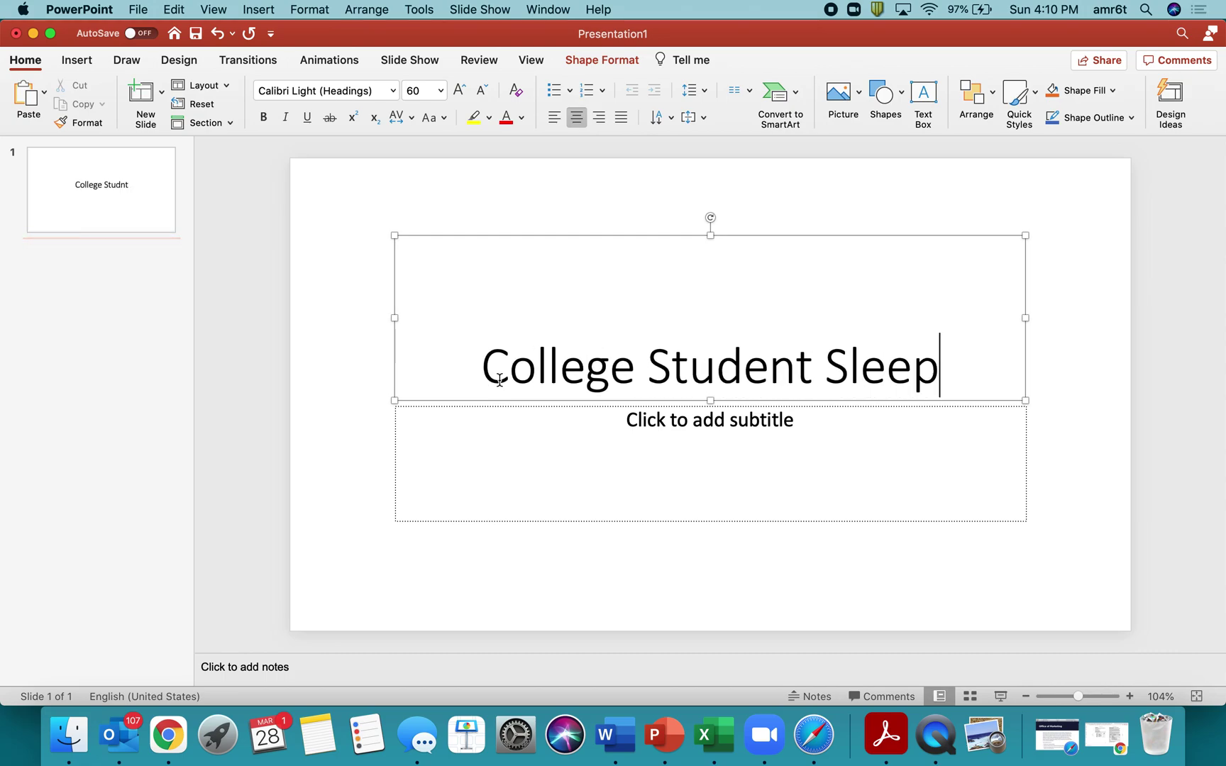
pyautogui.write(' and Cognition: ')
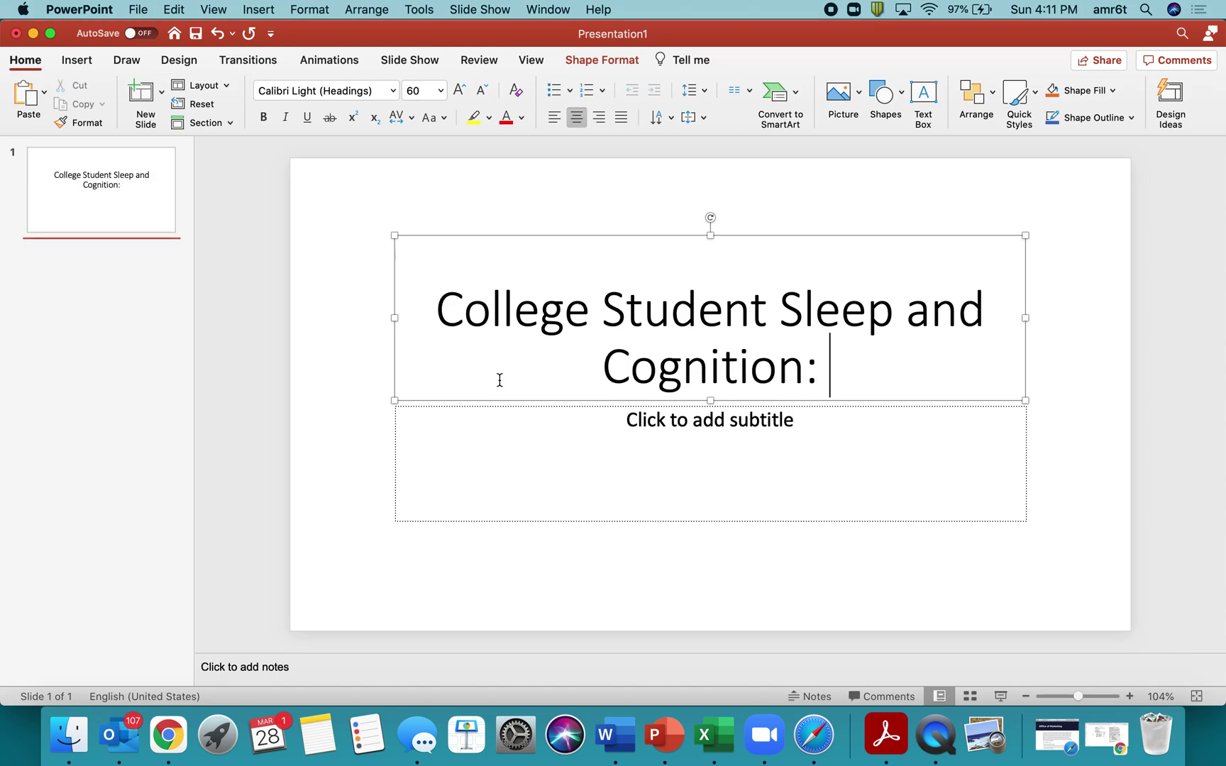
pyautogui.write('Sleep Deprived Society')
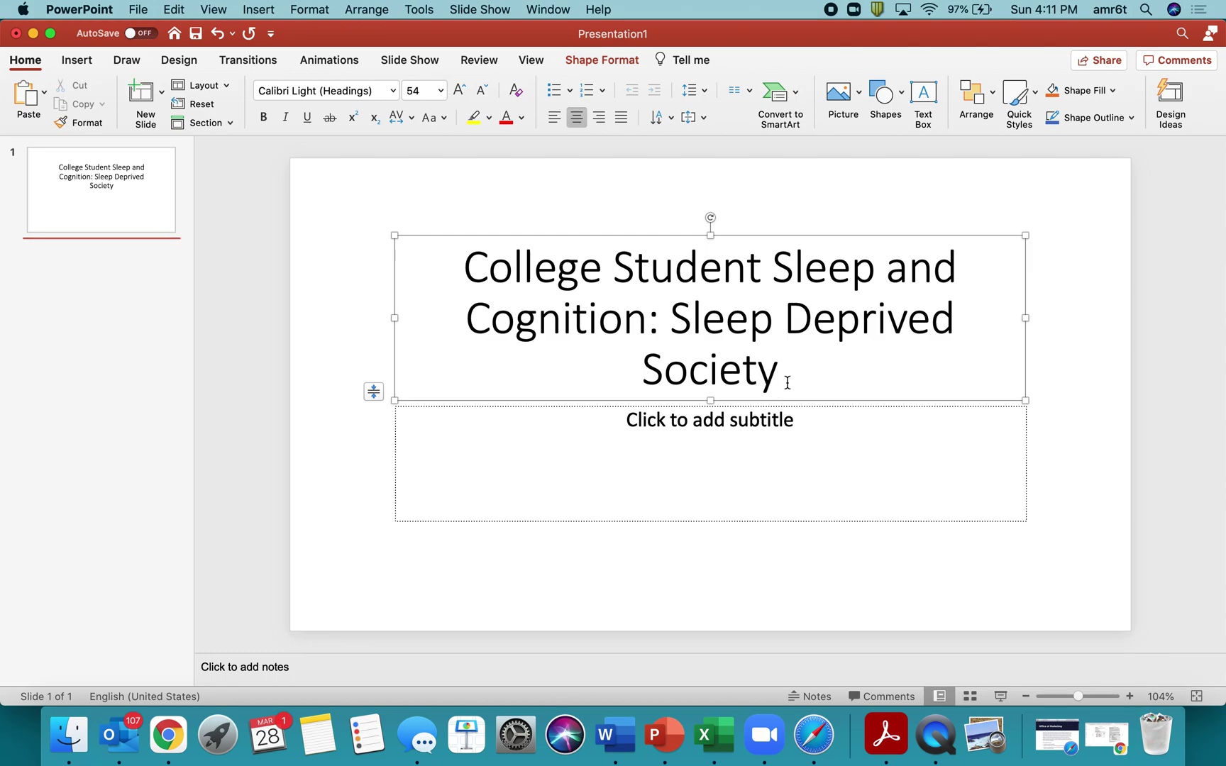
pyautogui.moveTo(787, 376); pyautogui.dragTo(693, 328)
pyautogui.press('super+x')
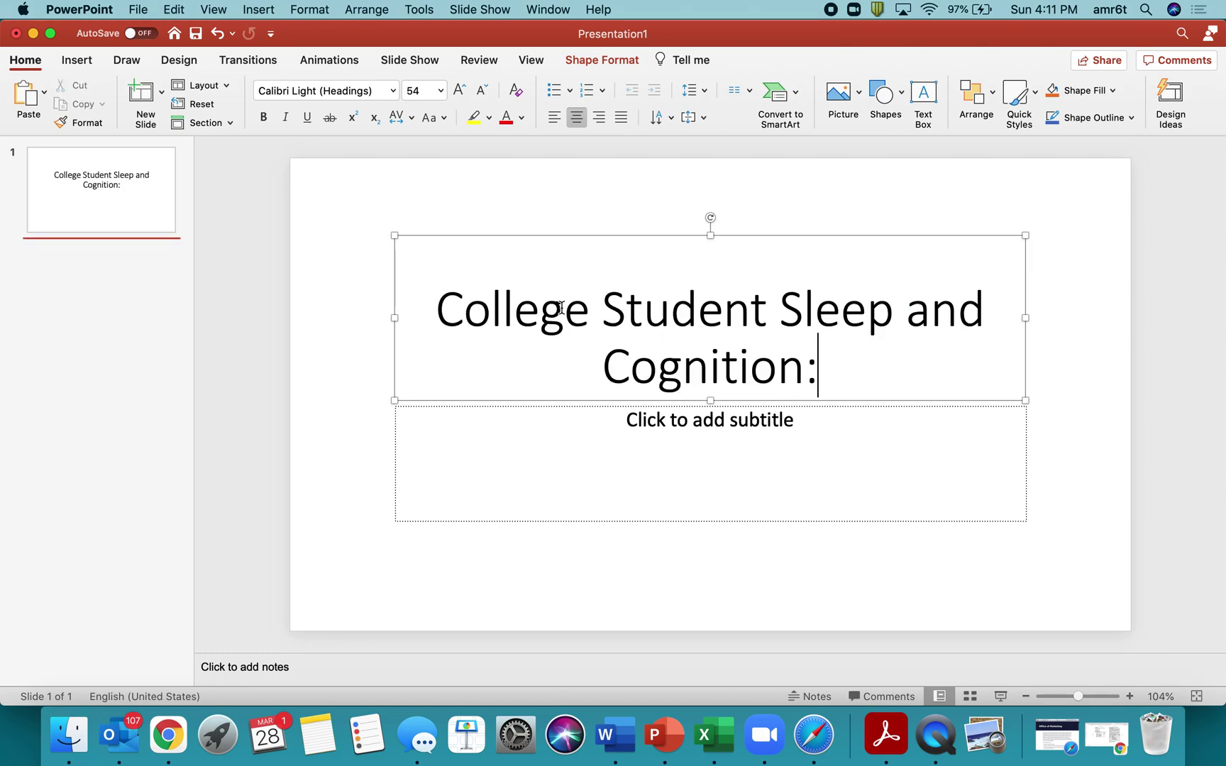
pyautogui.press('super+Up')
pyautogui.press('super+v')
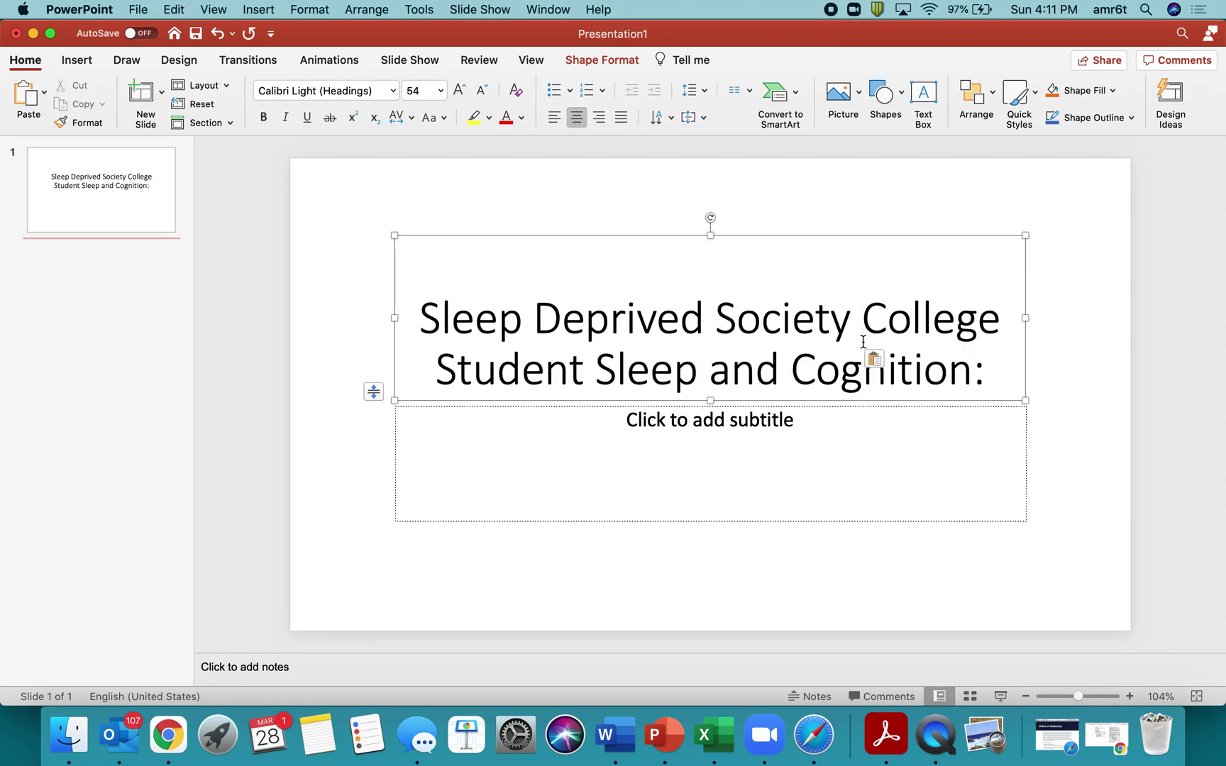
# Fix the colons and break the title after 'Sleep Deprived Society:' onto two lines.
pyautogui.click(991, 370)
pyautogui.press('BackSpace')
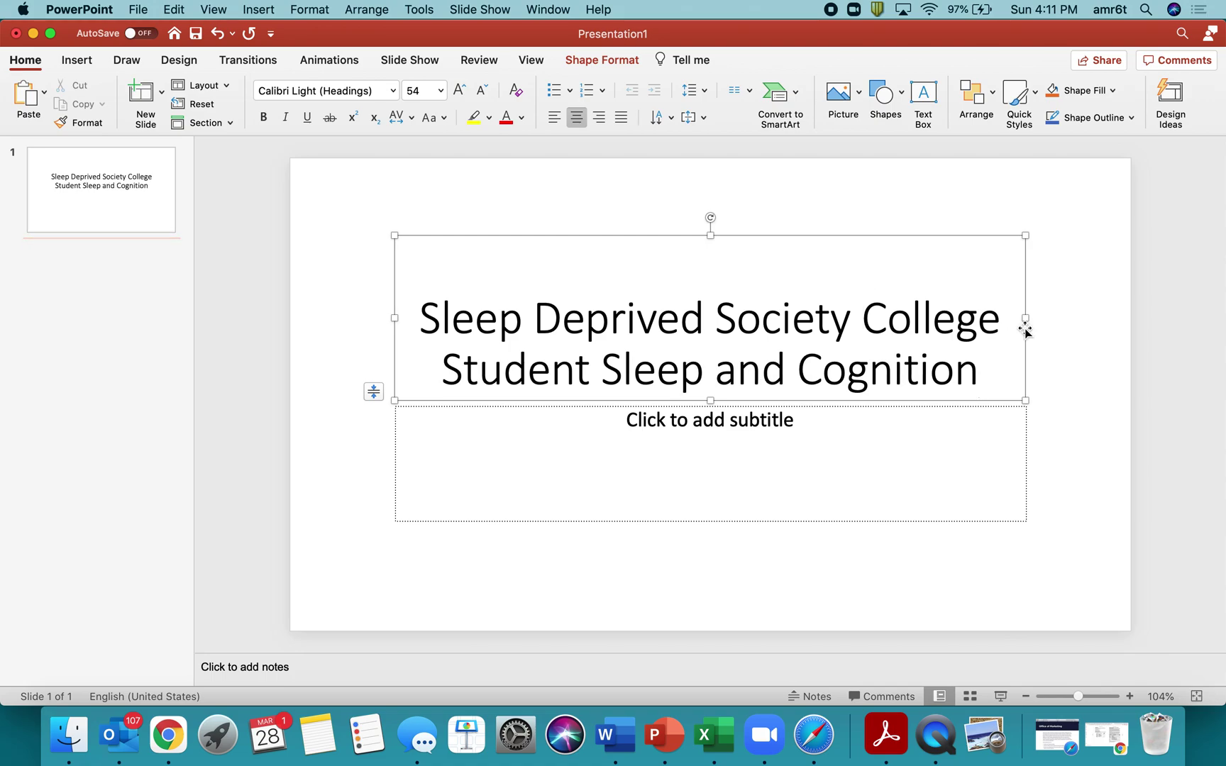
pyautogui.click(846, 321)
pyautogui.write(':')
pyautogui.press('Return')
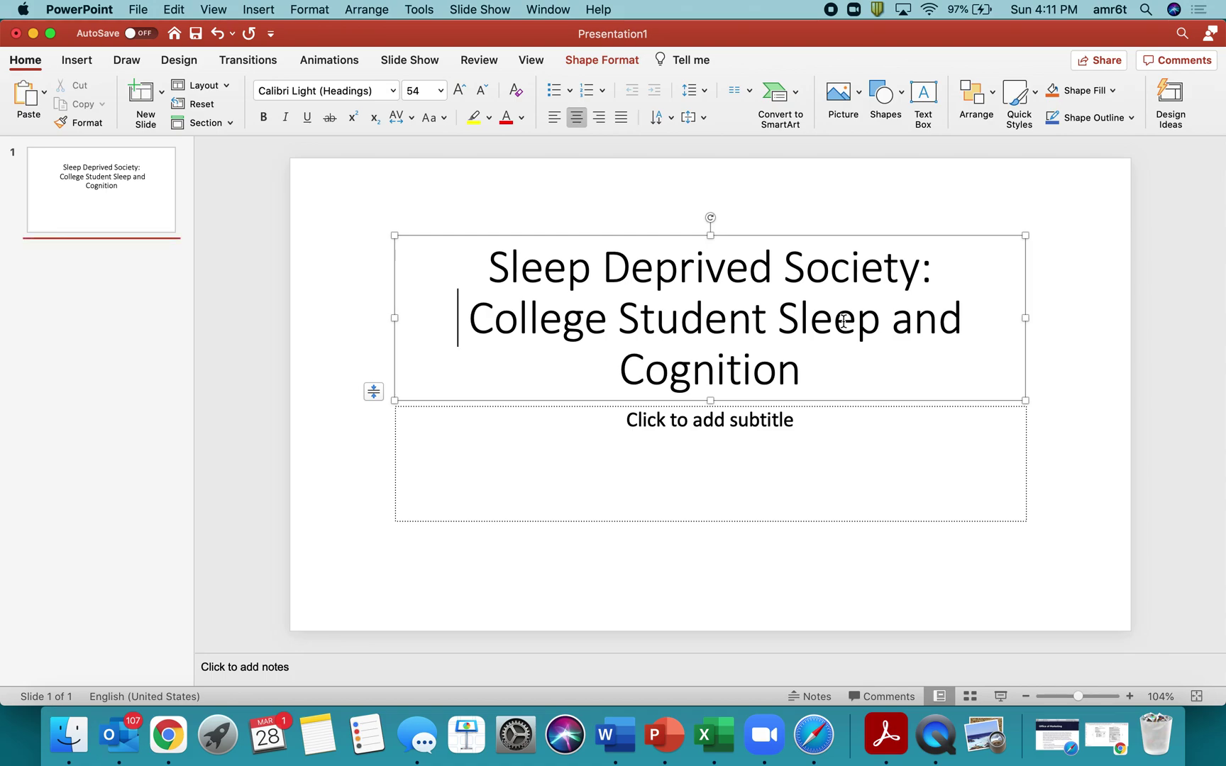
pyautogui.press('Right')
pyautogui.press('BackSpace')
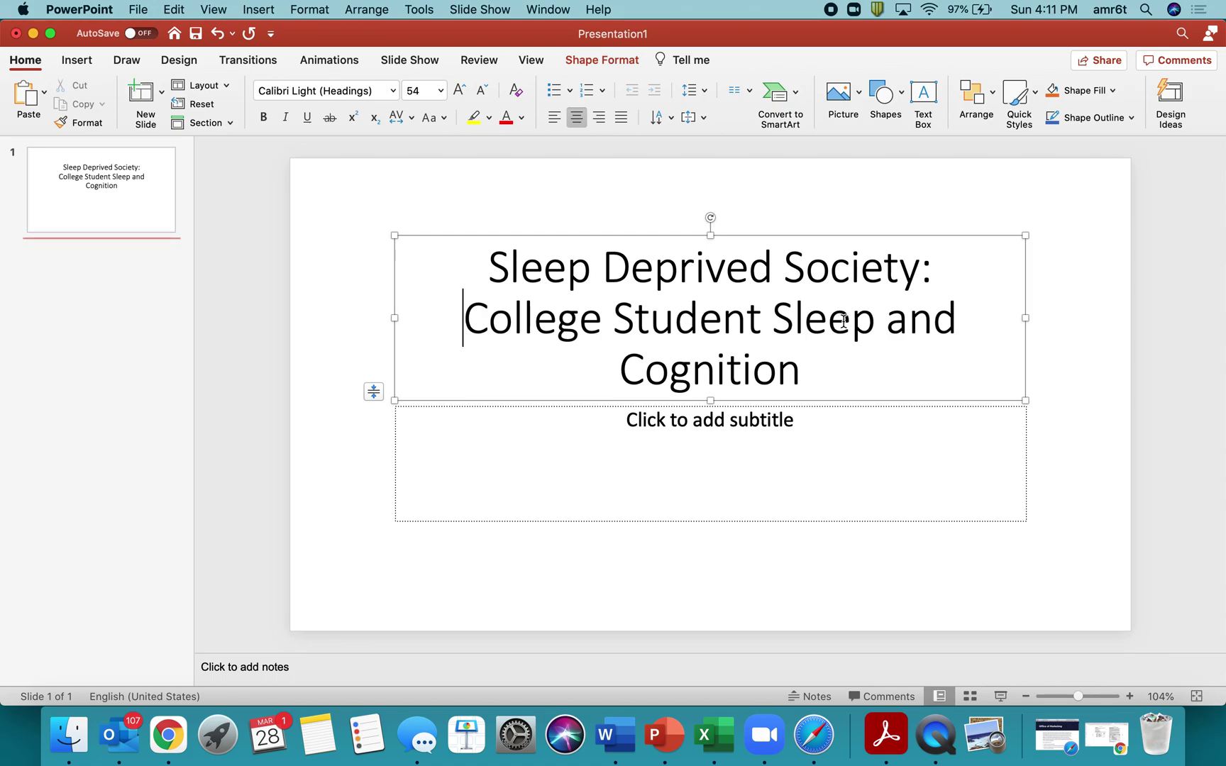
# Widen the title box to the left and right so each line fits.
pyautogui.click(843, 443)
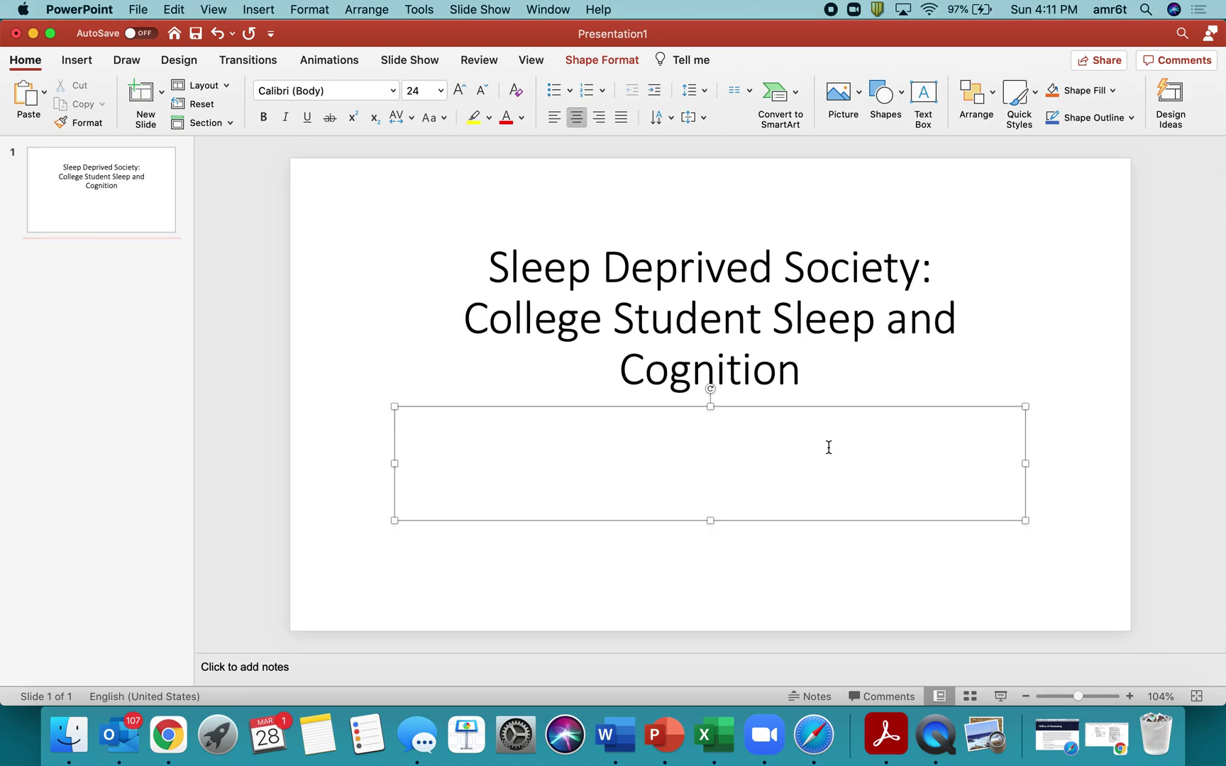
pyautogui.click(771, 358)
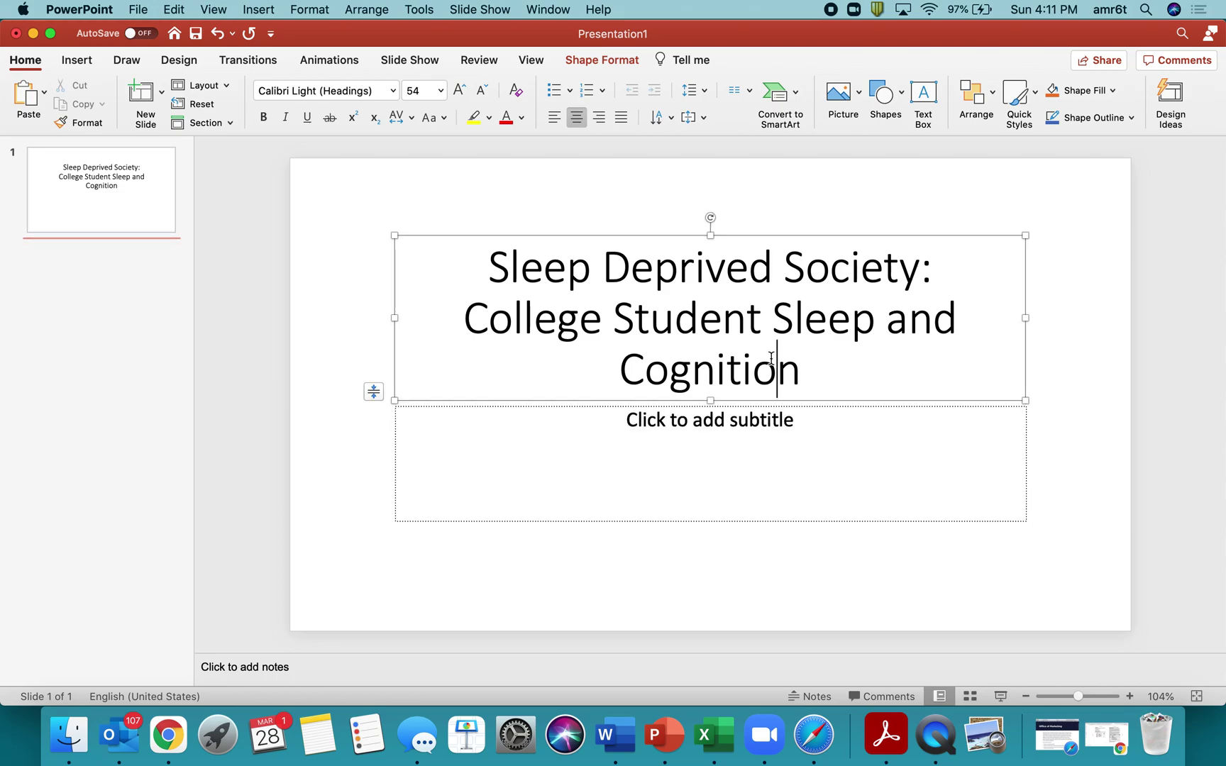
pyautogui.moveTo(396, 314); pyautogui.dragTo(312, 314)
pyautogui.moveTo(1025, 318); pyautogui.dragTo(1111, 318)
pyautogui.click(871, 433)
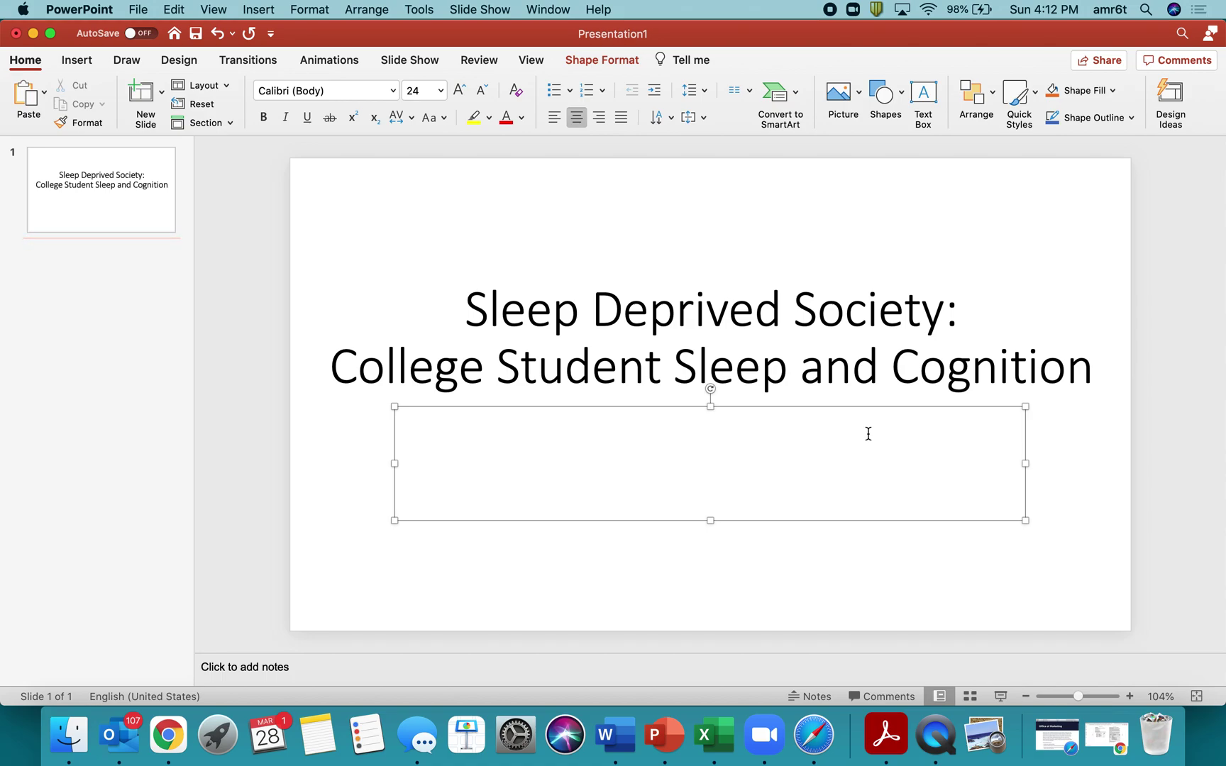
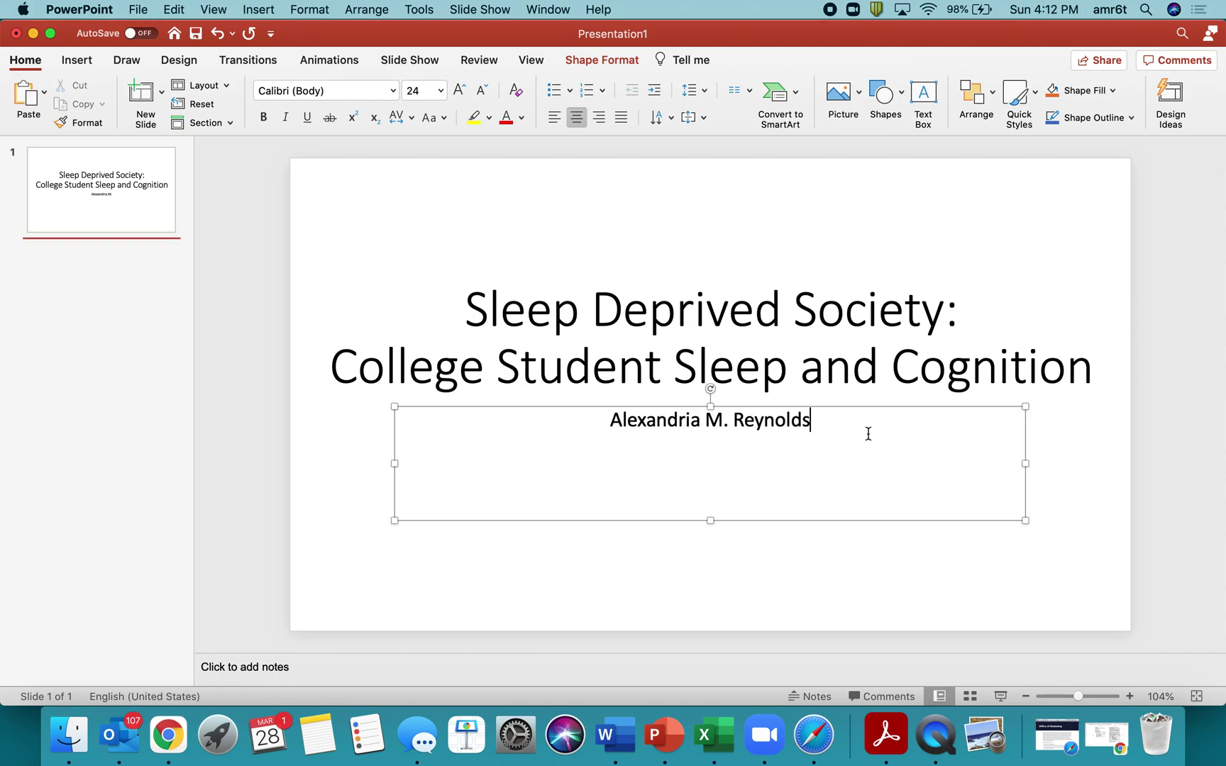
# Finish typing the author's full name in the subtitle.
pyautogui.click(809, 578)
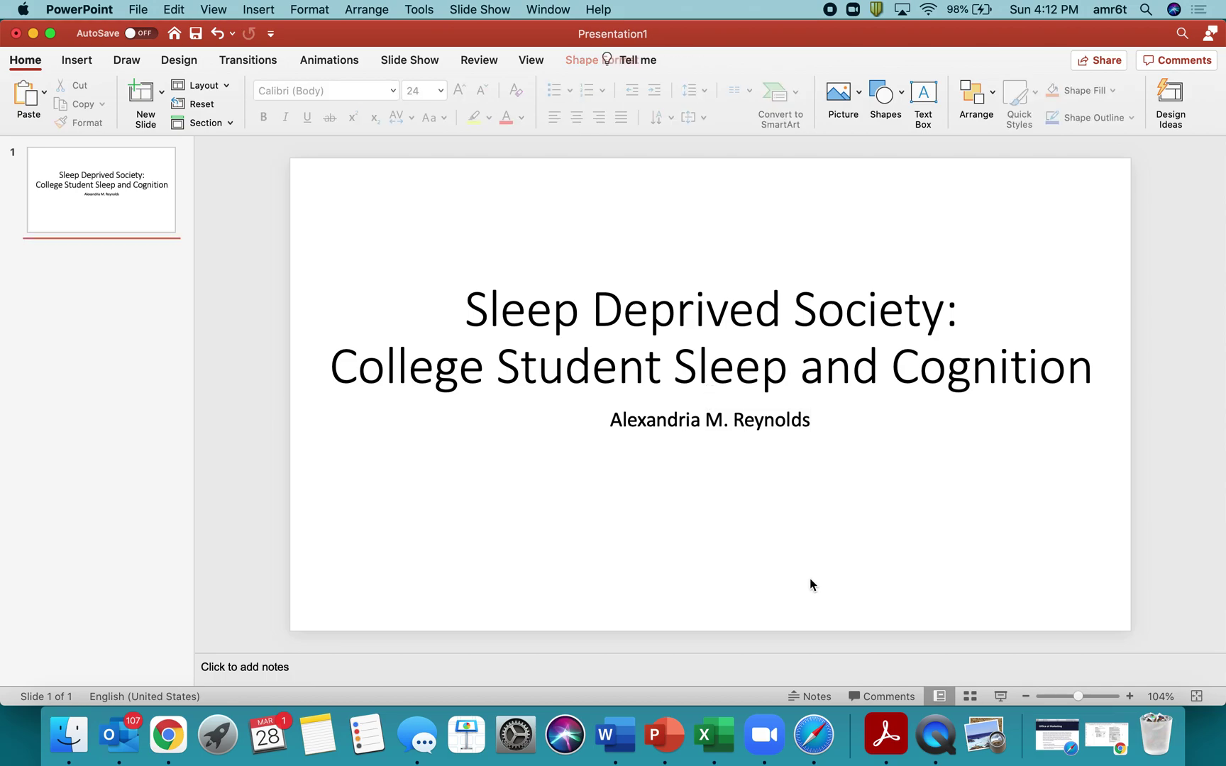
pyautogui.click(734, 419)
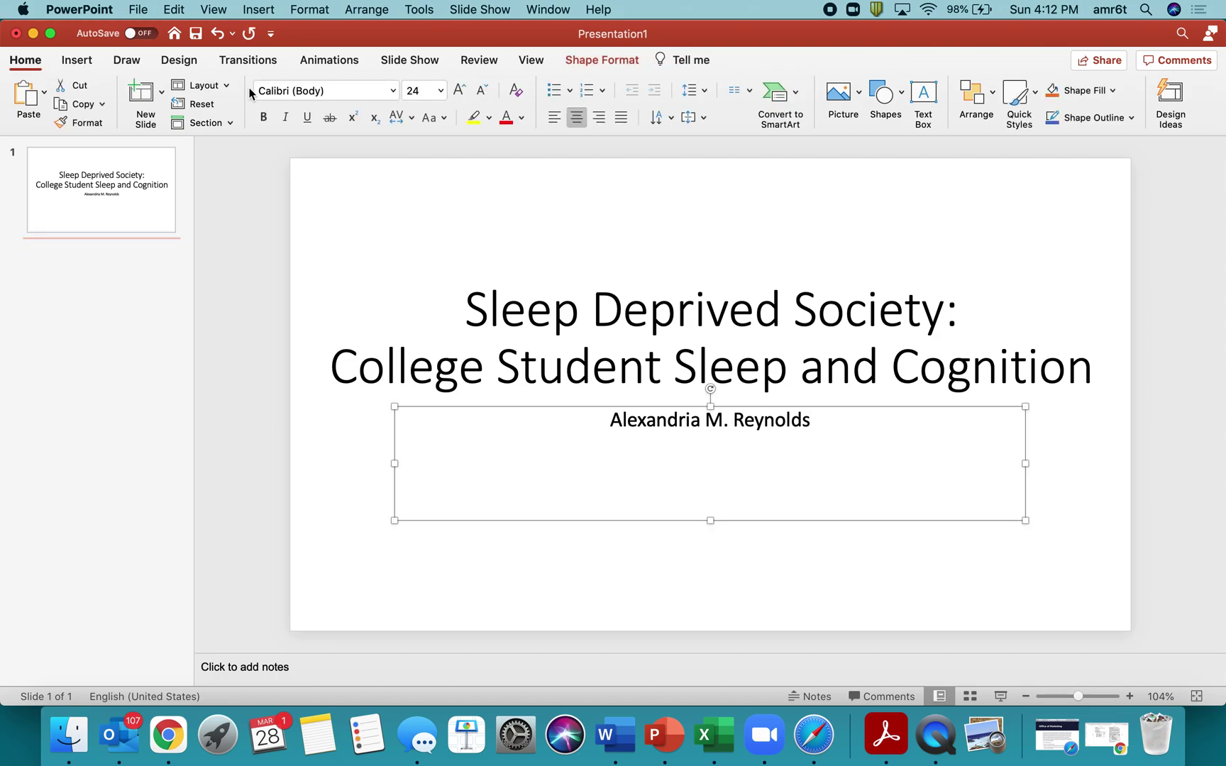
# Set the subtitle font size to 36 pt.
pyautogui.click(440, 91)
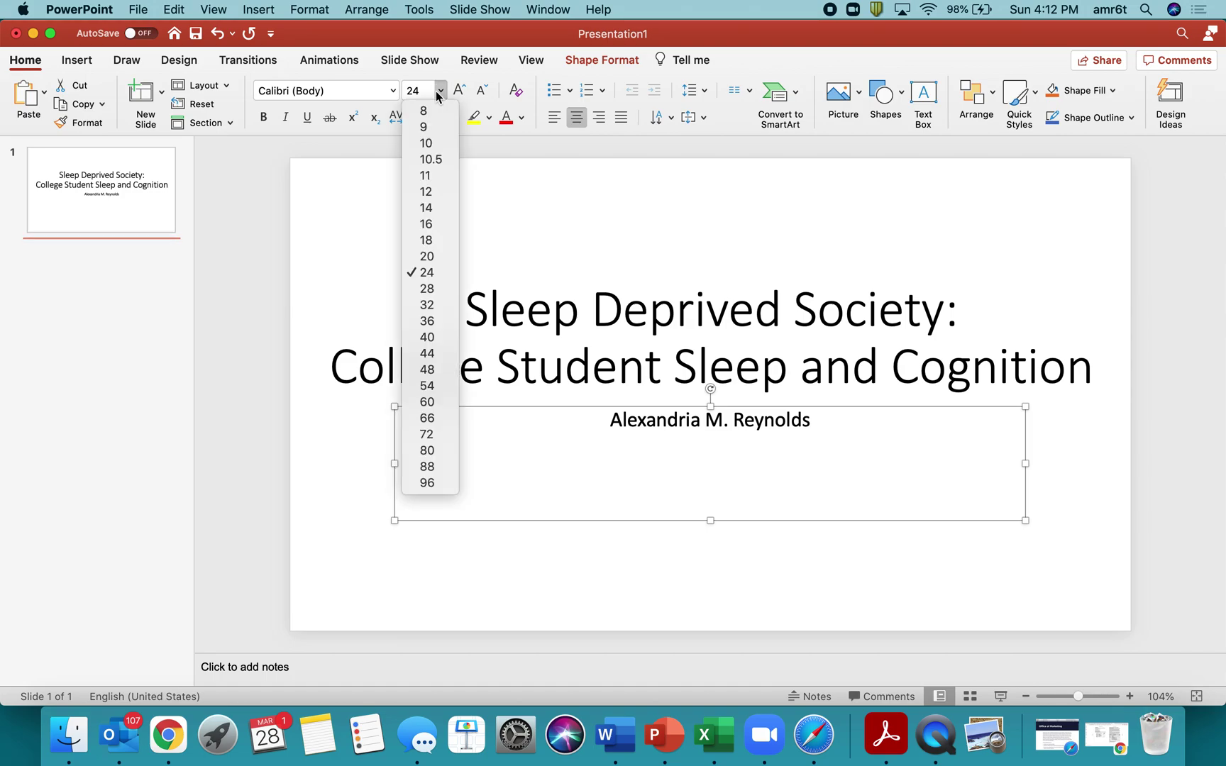
pyautogui.click(428, 305)
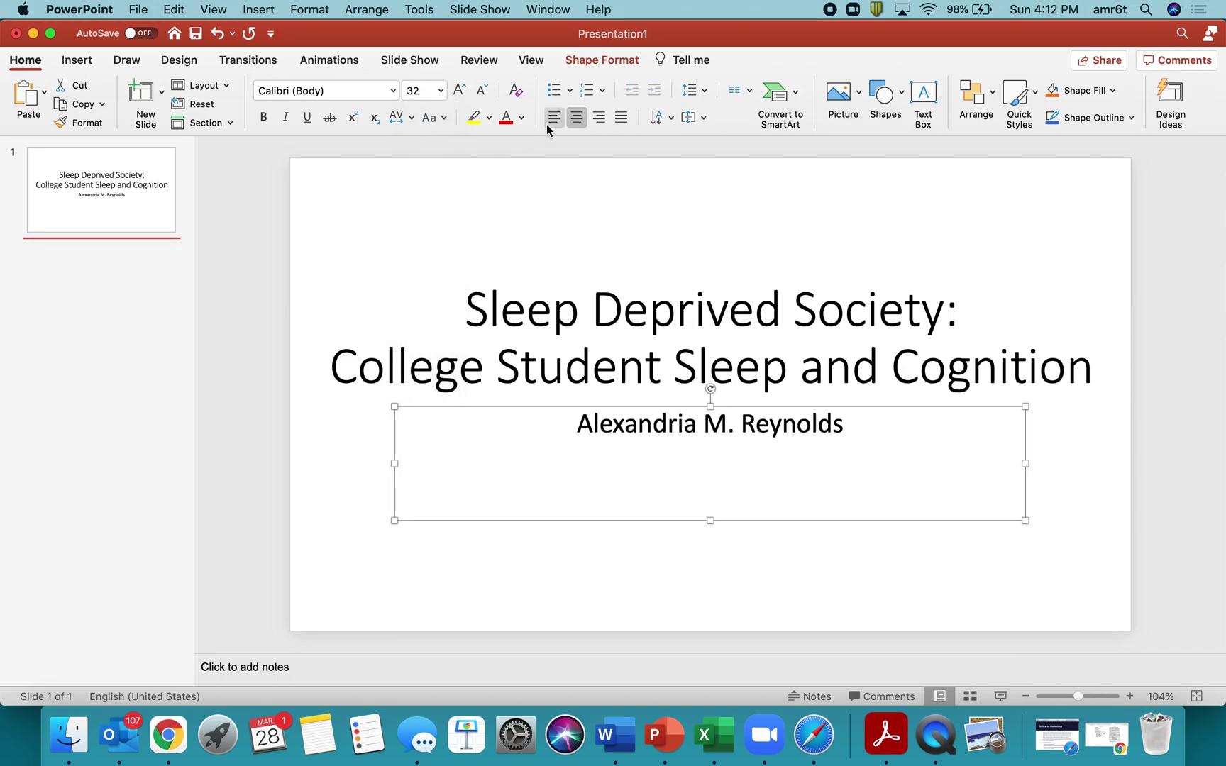
pyautogui.click(460, 90)
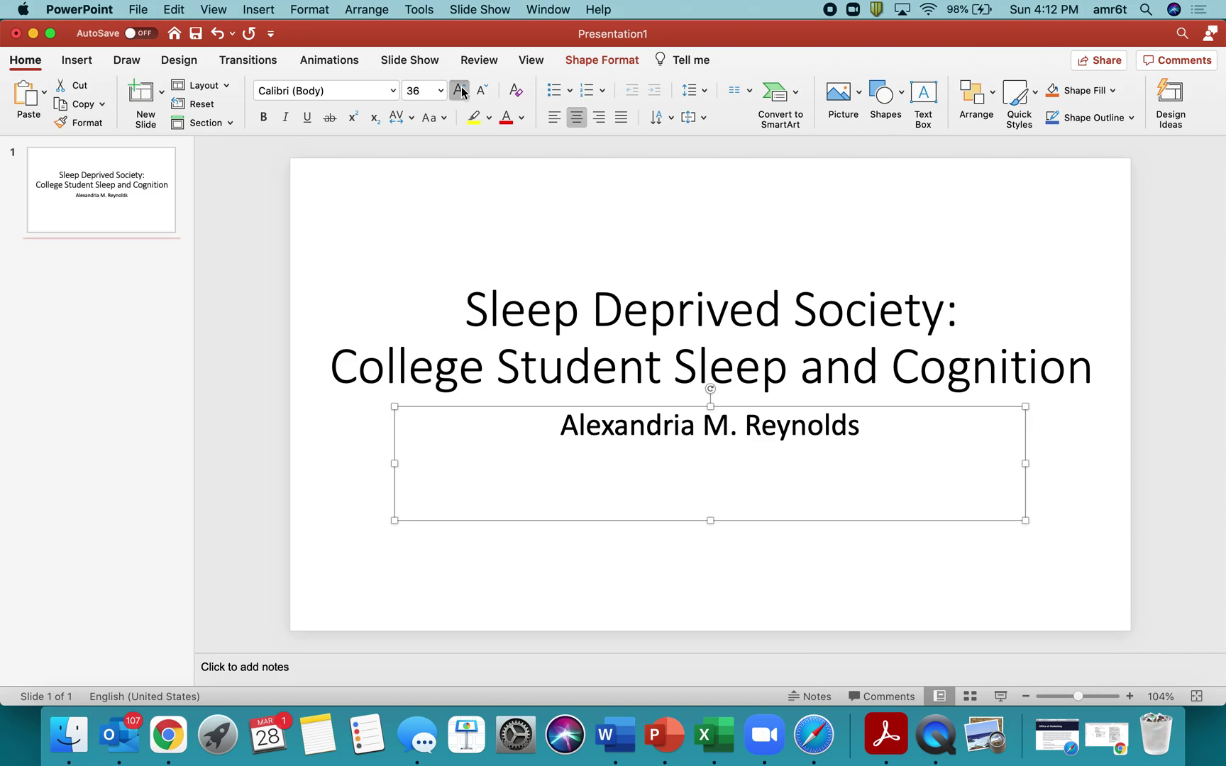
pyautogui.click(460, 90)
pyautogui.click(481, 90)
pyautogui.click(403, 301)
pyautogui.click(383, 485)
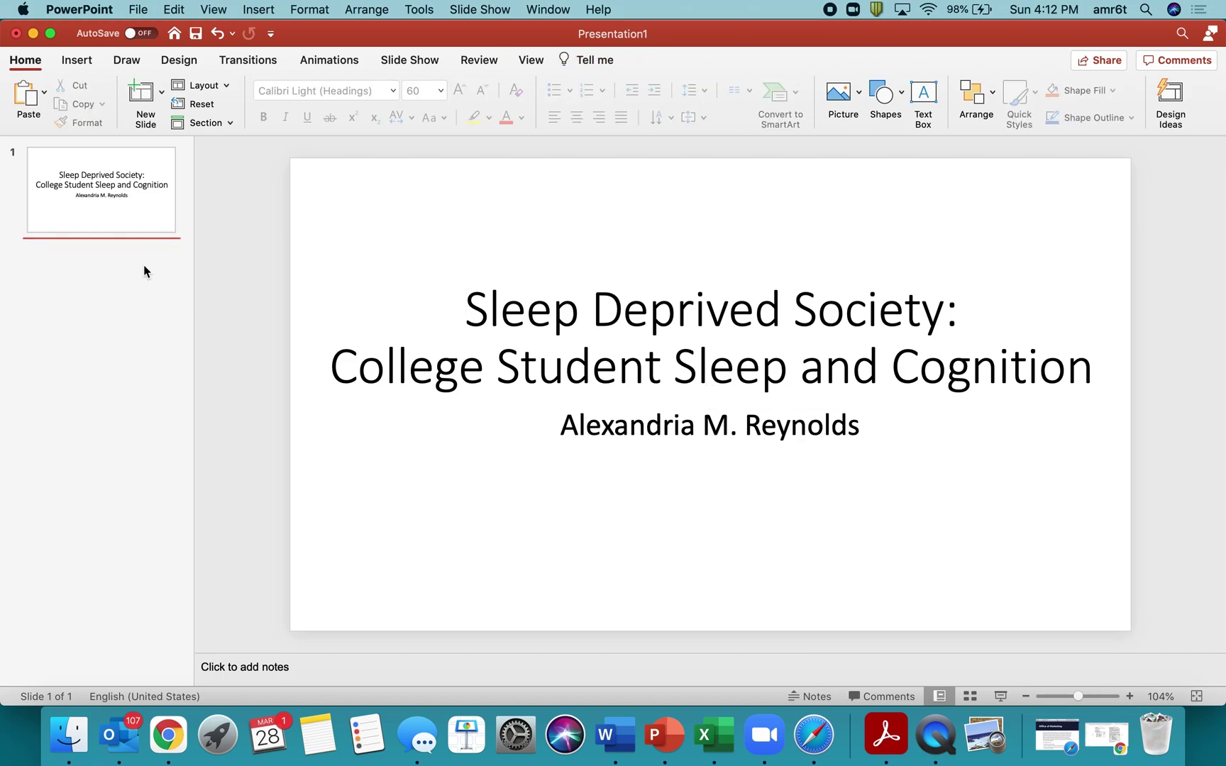
# Insert a new Title and Content slide after the title slide, keeping its layout unchanged.
pyautogui.rightClick(103, 243)
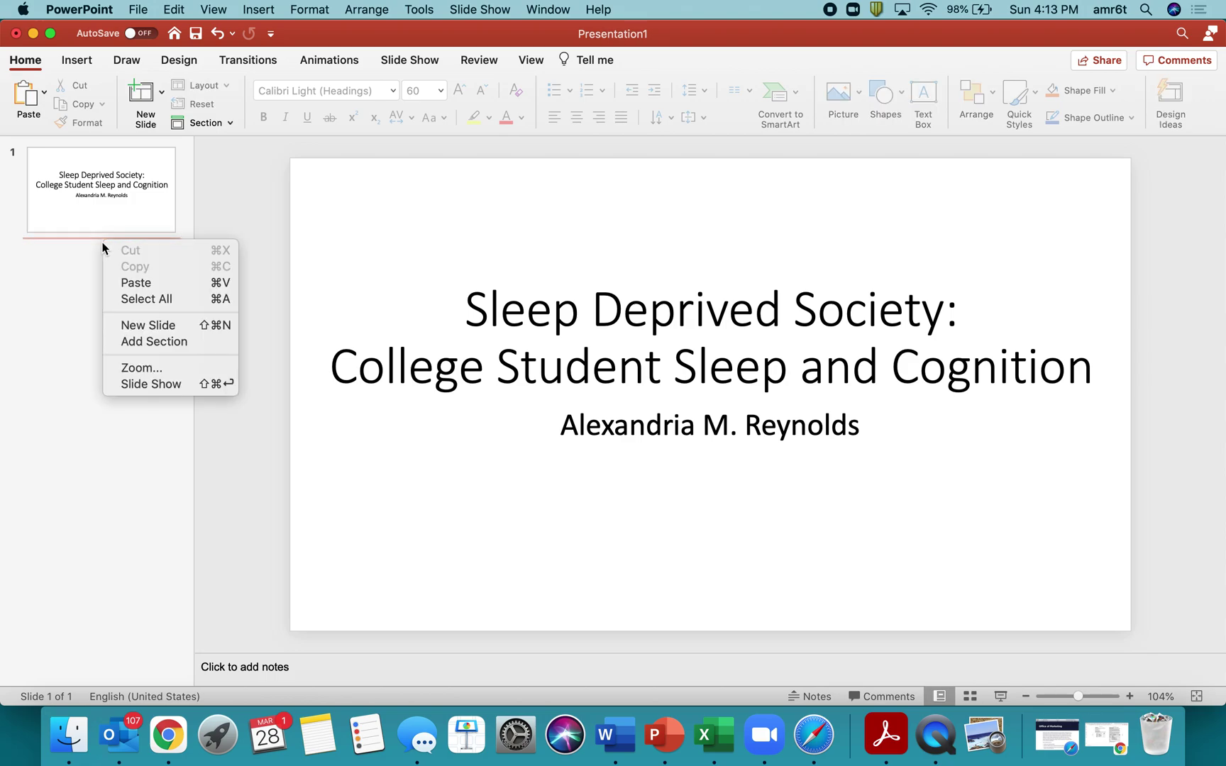
pyautogui.click(126, 329)
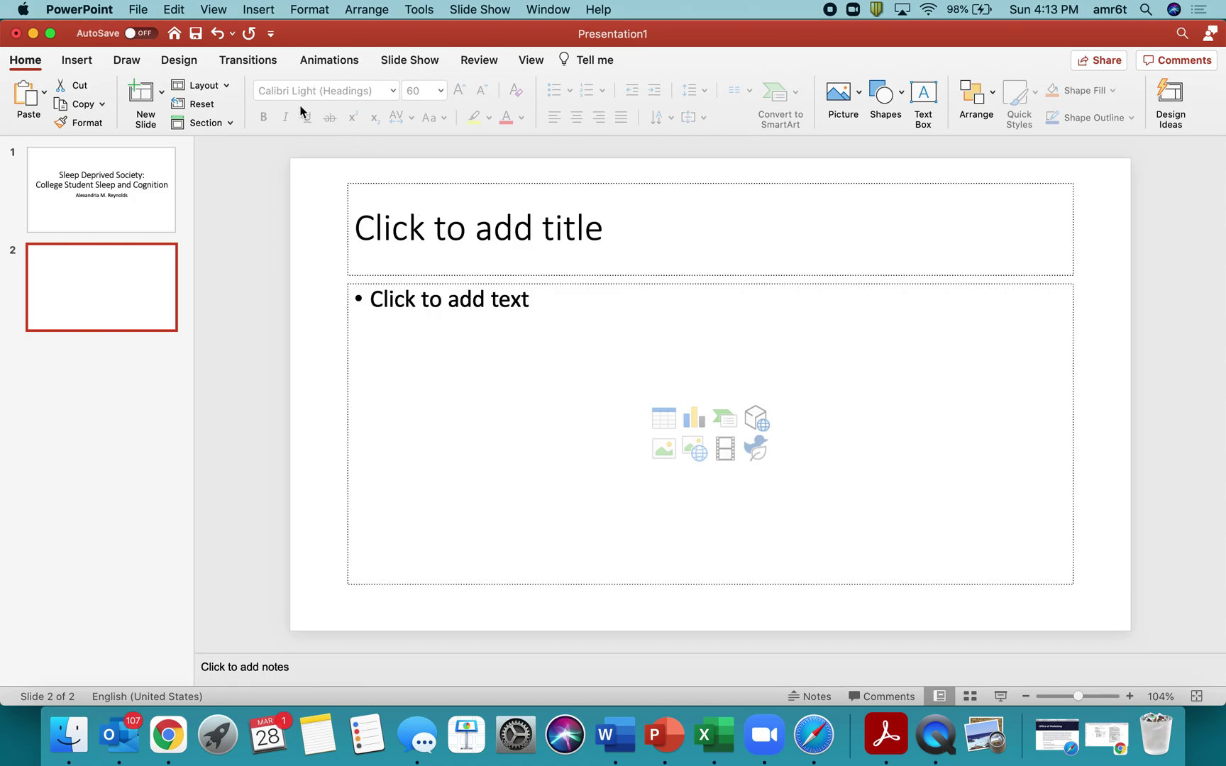
pyautogui.click(203, 86)
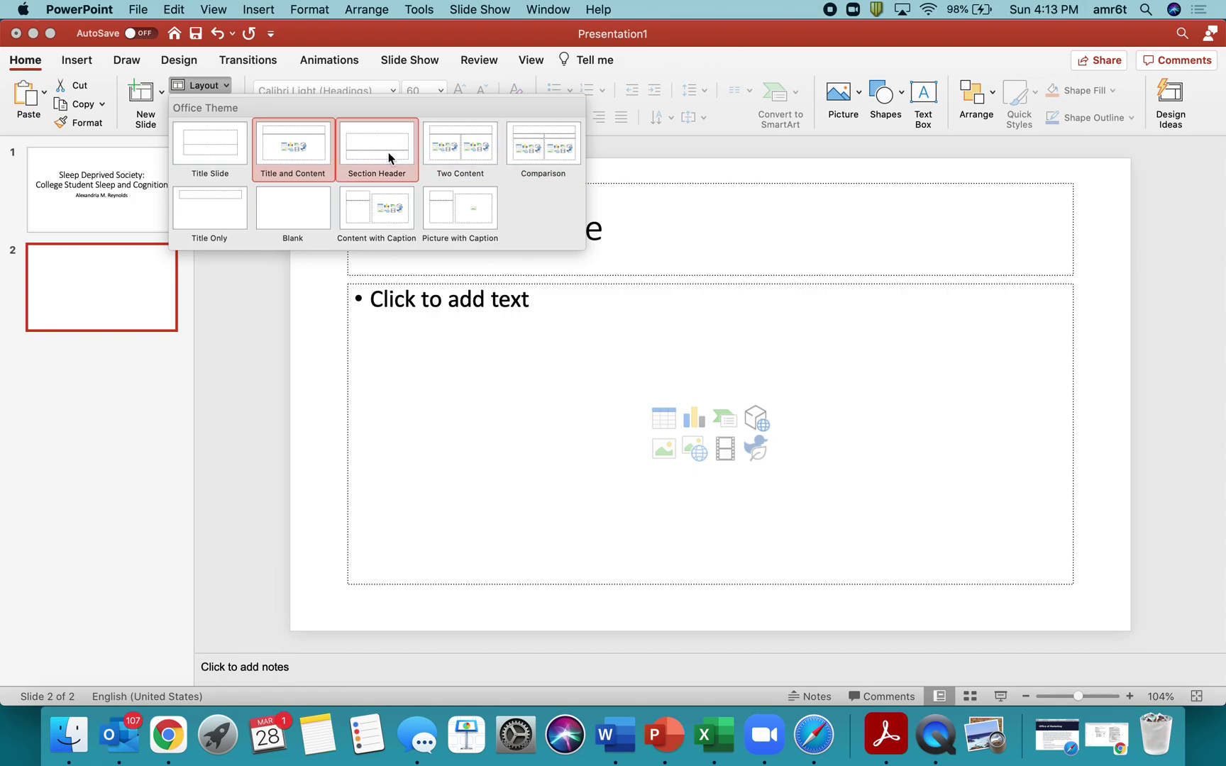
pyautogui.click(449, 408)
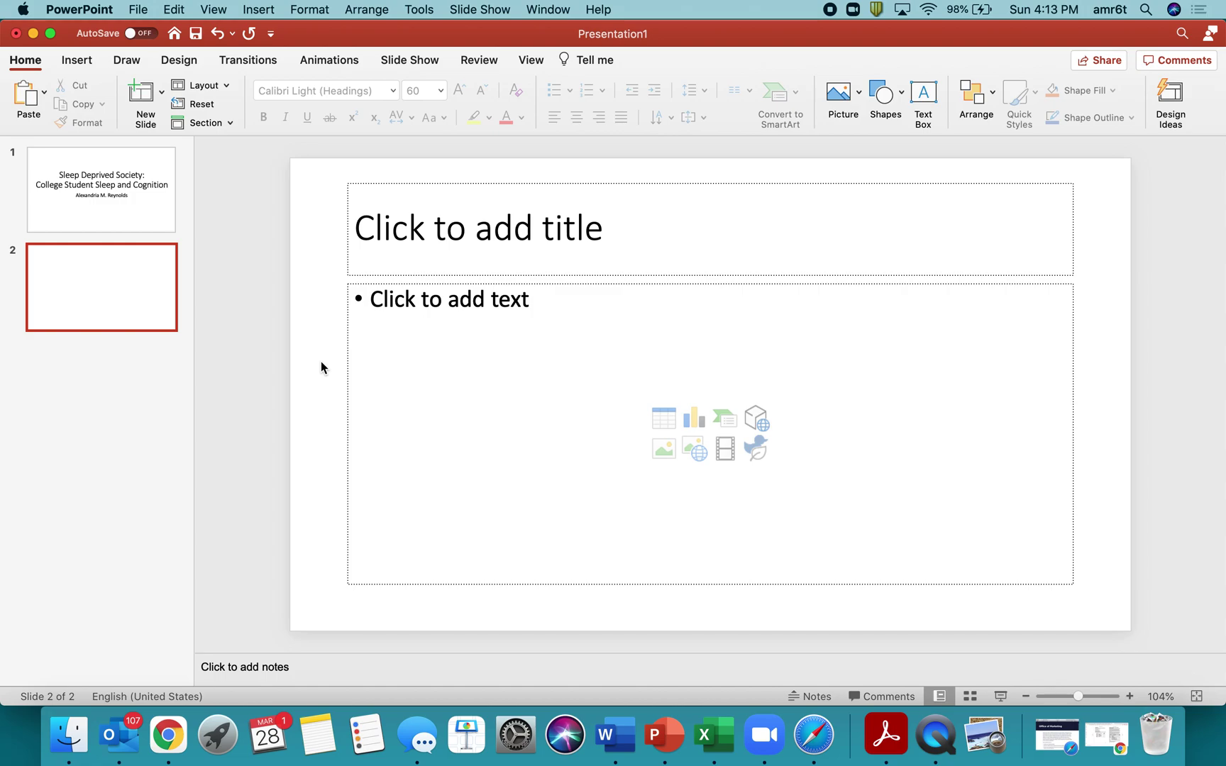
# Place the cursor in slide 2's title placeholder.
pyautogui.click(462, 239)
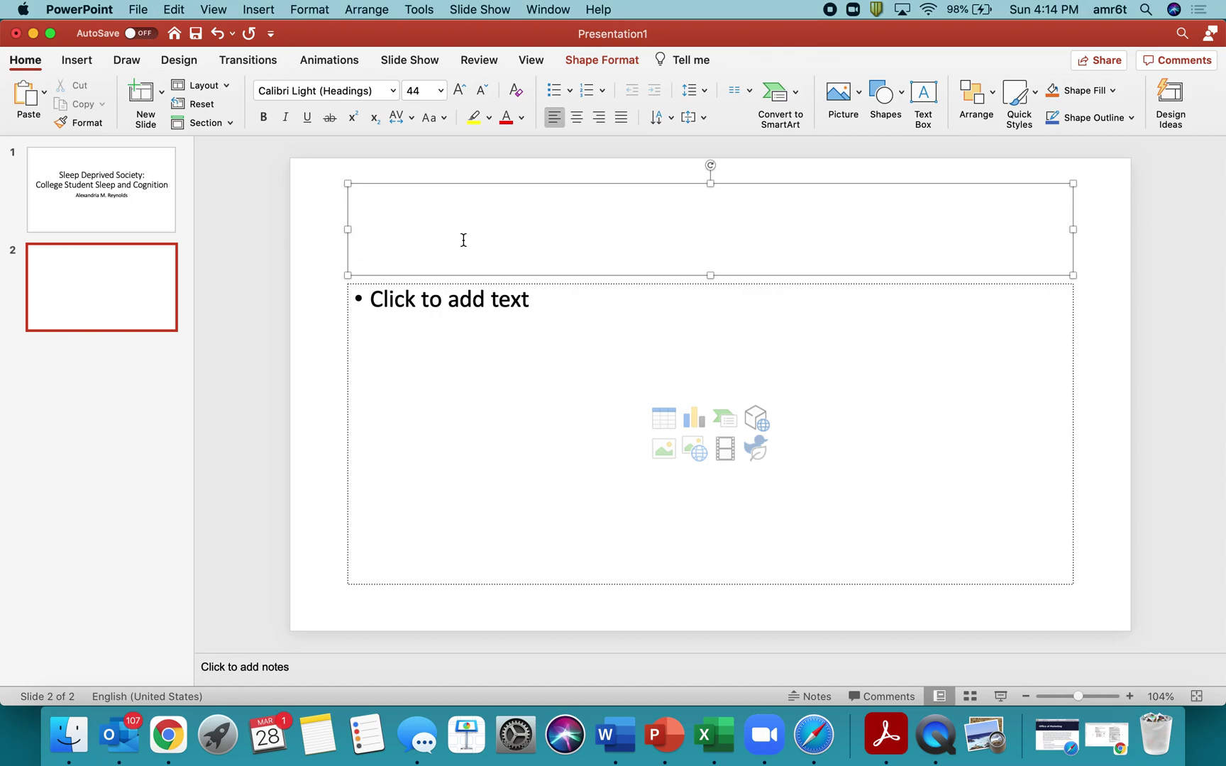
# Title slide 2 'Introduction' and add the Sleep bullet with a cited 'College students are sleep deprived' sub-point.
pyautogui.write('Introduction')
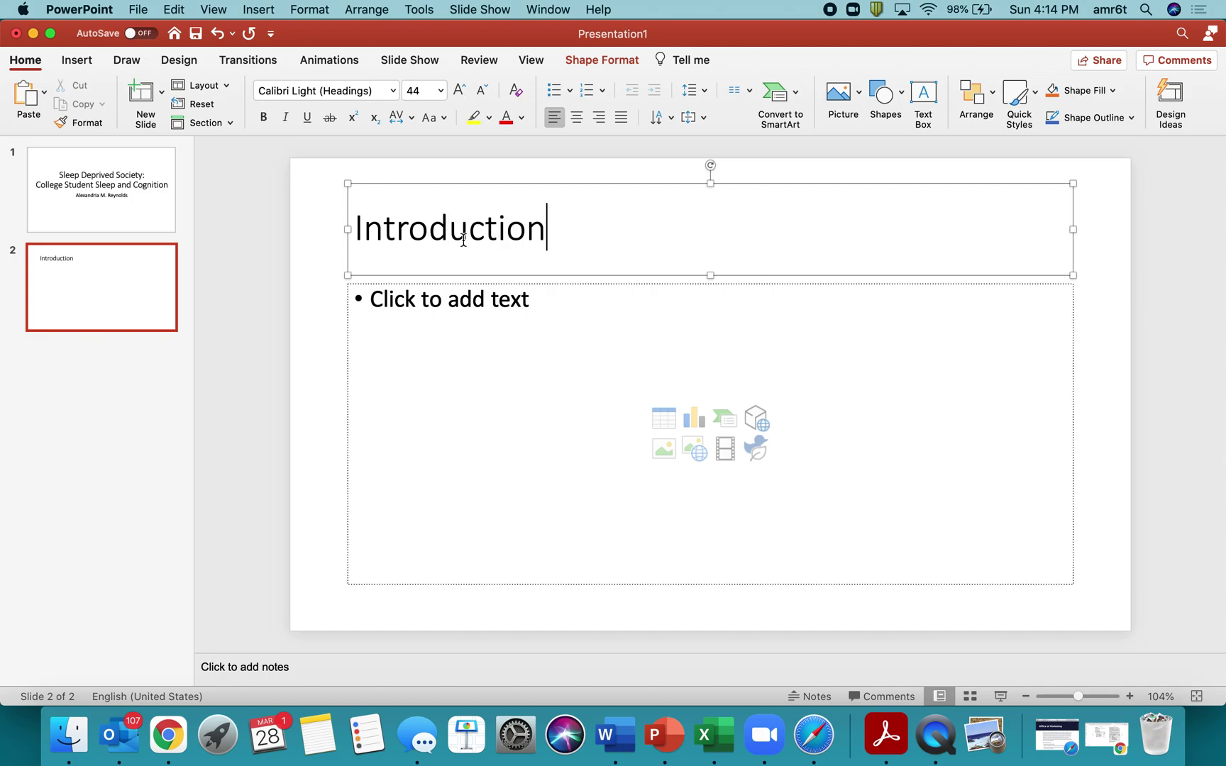
pyautogui.click(428, 294)
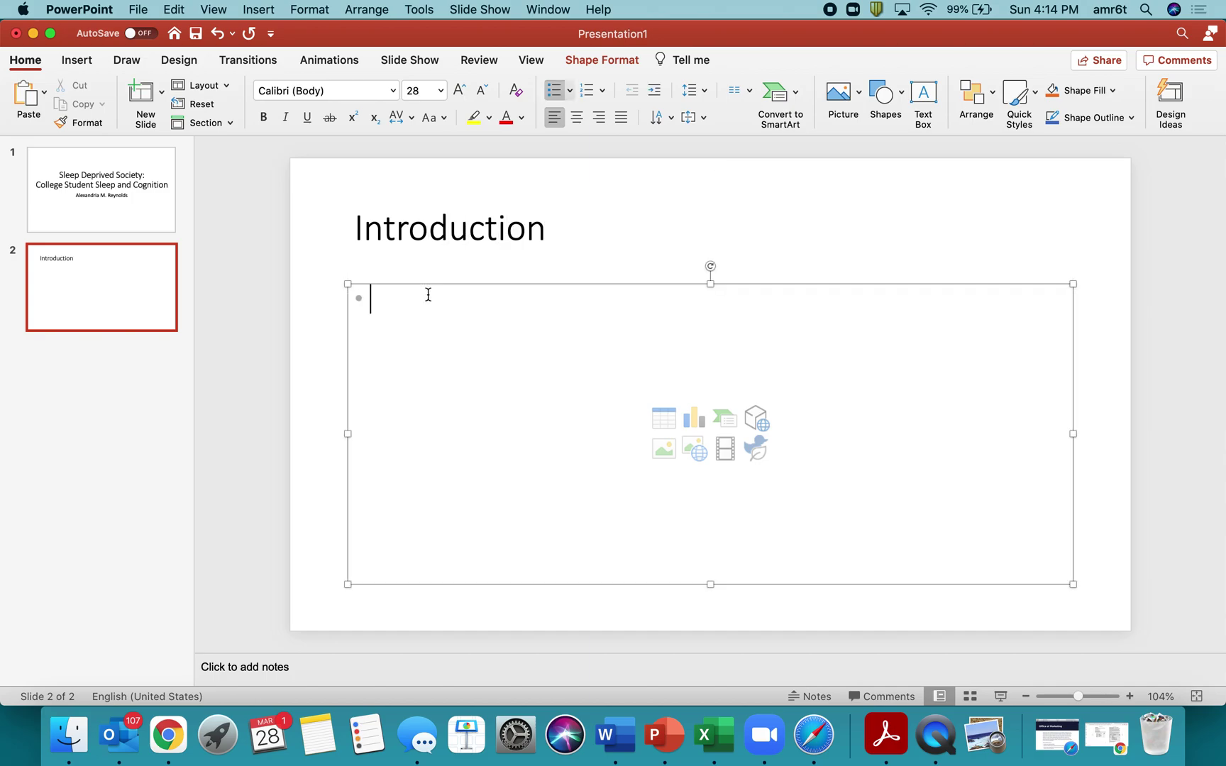
pyautogui.write('Sleep')
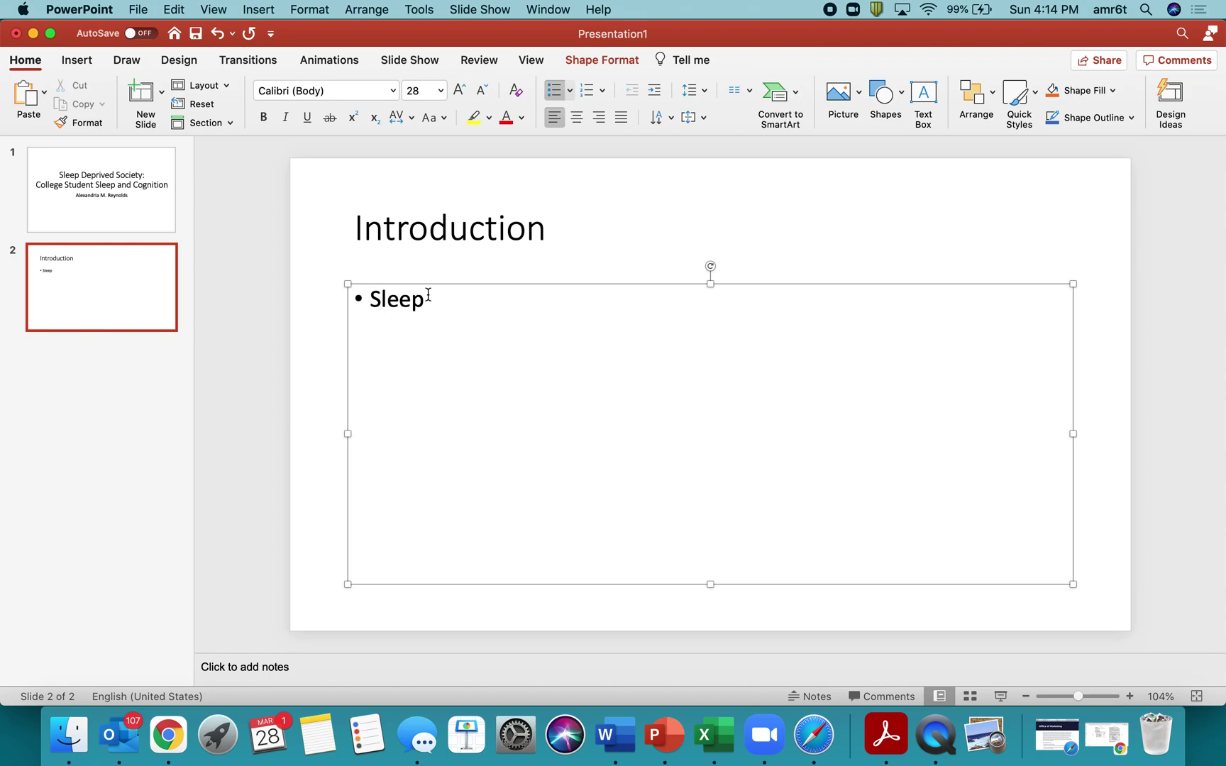
pyautogui.press('Return')
pyautogui.write('College students')
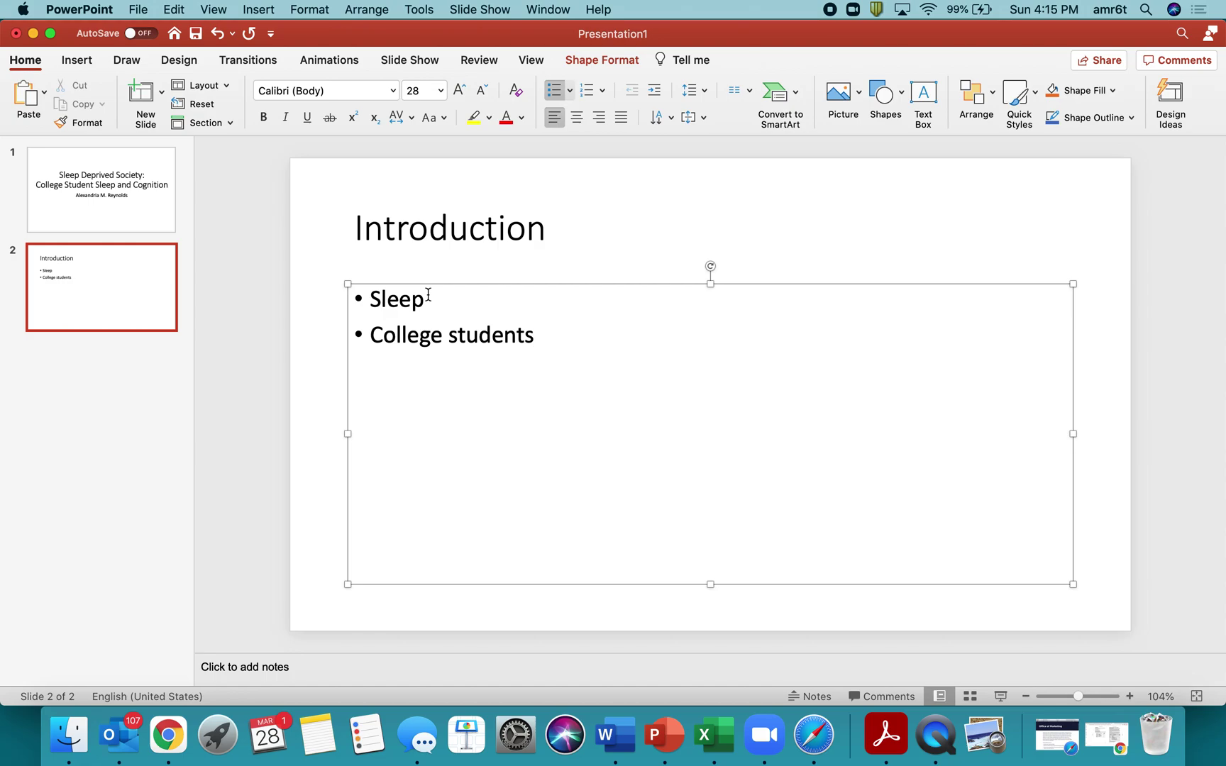
pyautogui.click(429, 299)
pyautogui.click(369, 335)
pyautogui.press('Tab')
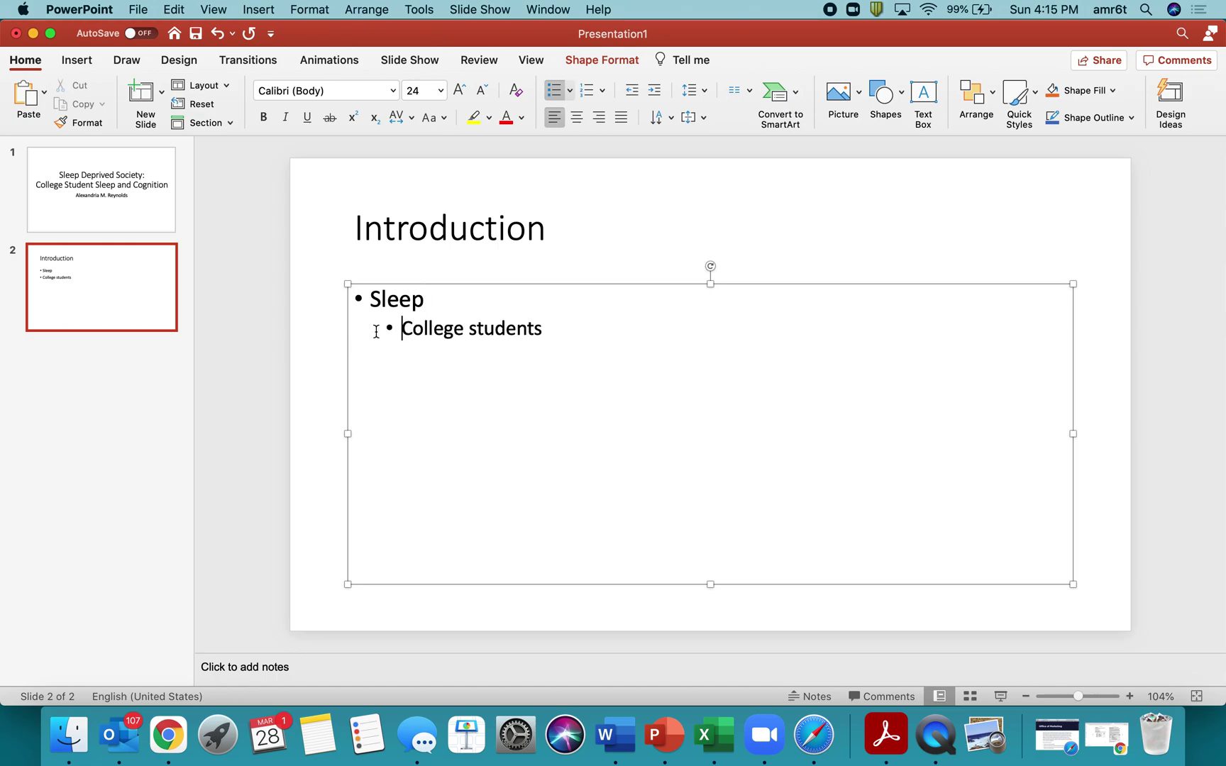
pyautogui.click(590, 321)
pyautogui.write('are sleep deprived')
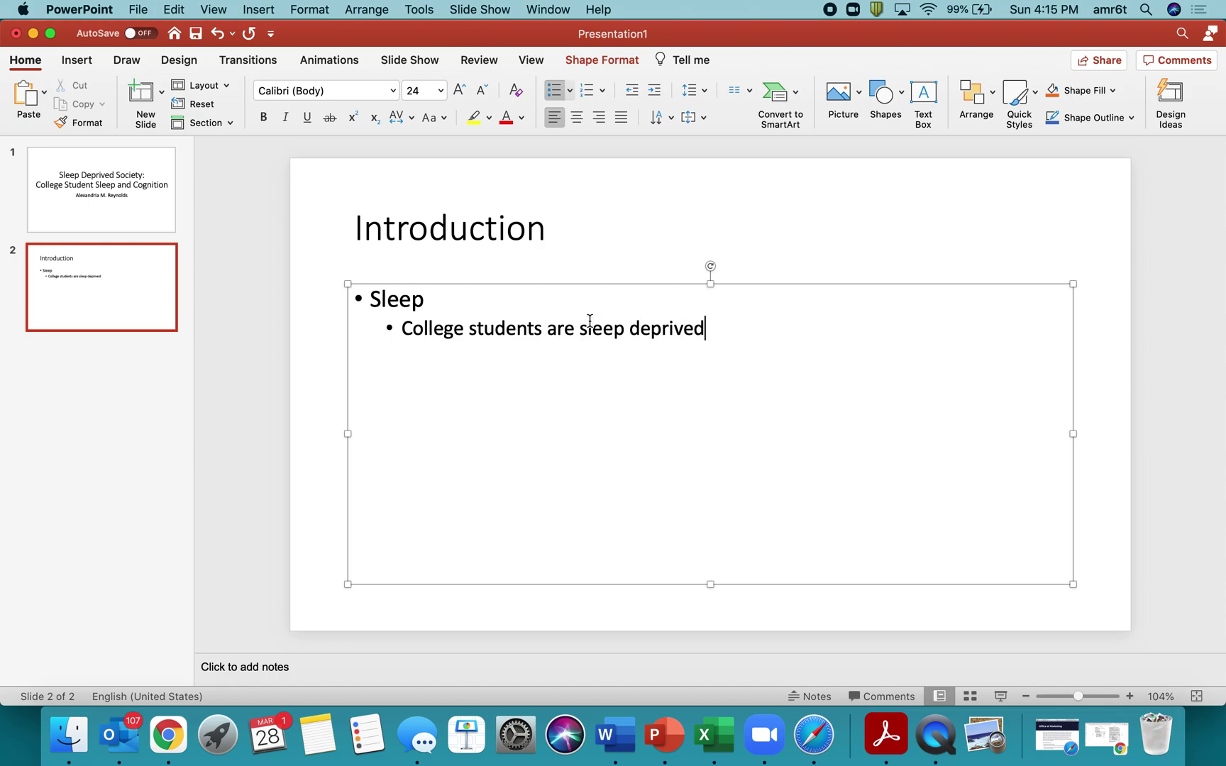
pyautogui.write(' (')
pyautogui.write('Reynolds et al., 2020)')
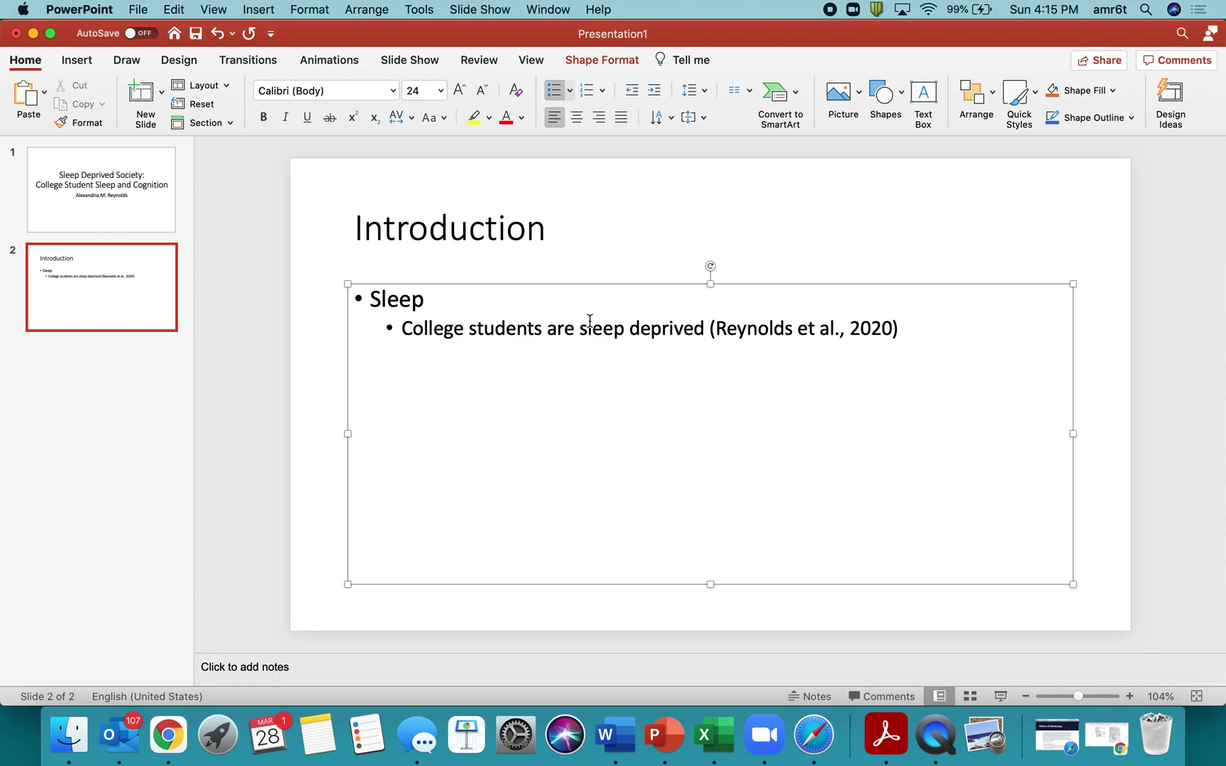
# Add Education and Sleep hygiene bullets, with a Smith et al., 2018 sub-point under Sleep hygiene.
pyautogui.press('Return')
pyautogui.hotkey('shift', 'Tab')
pyautogui.write('Education')
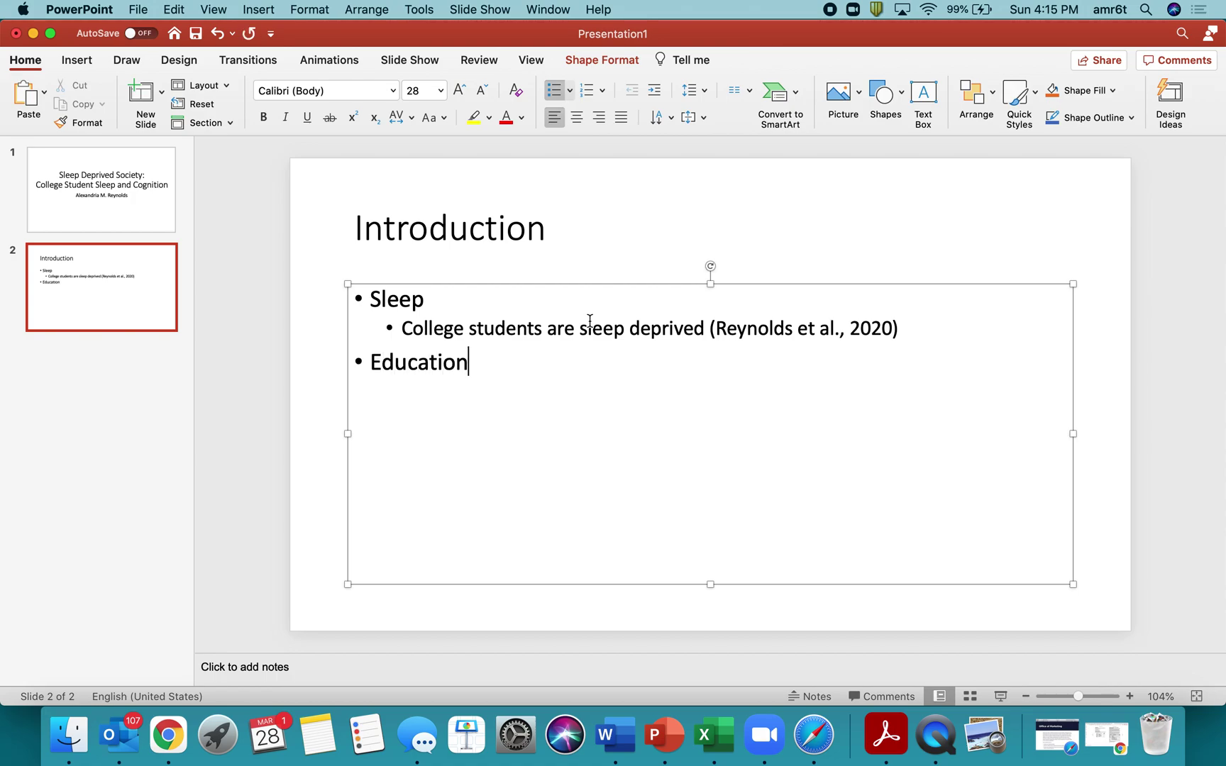
pyautogui.press('Return')
pyautogui.write('Sleep hygiene')
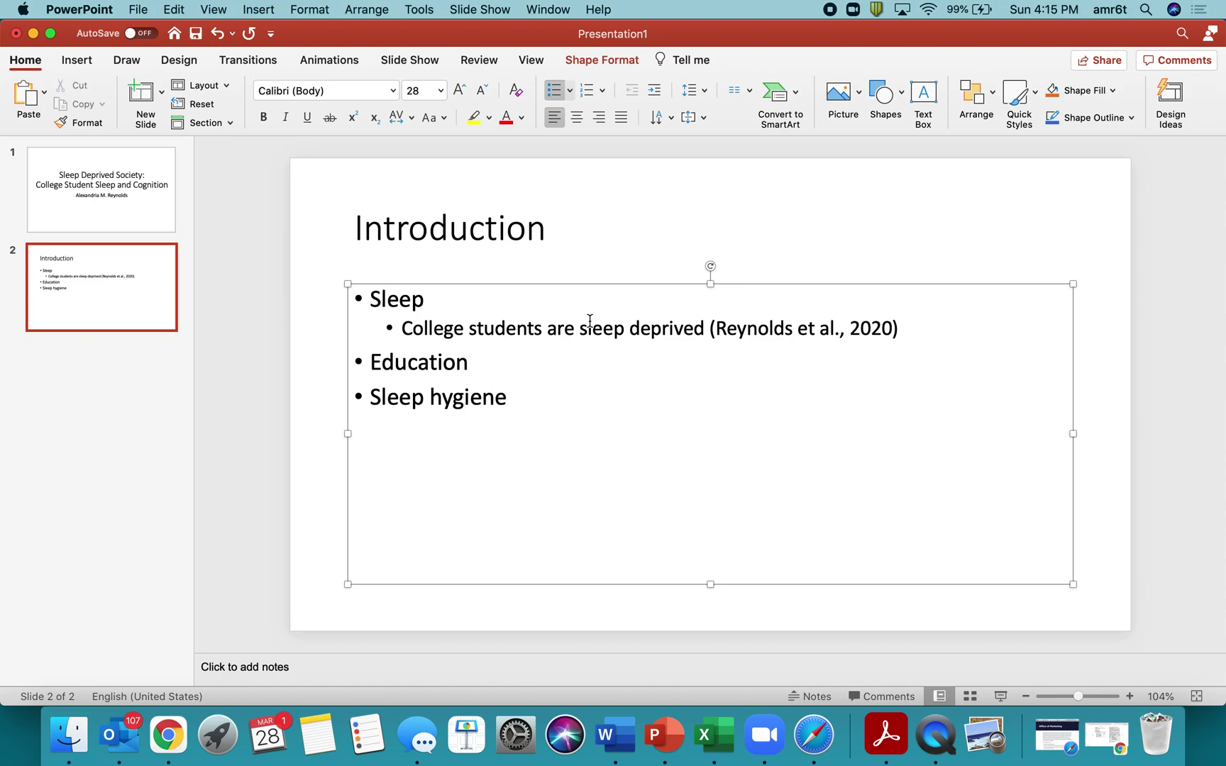
pyautogui.press('Return')
pyautogui.press('Tab')
pyautogui.write('(Smith et al.')
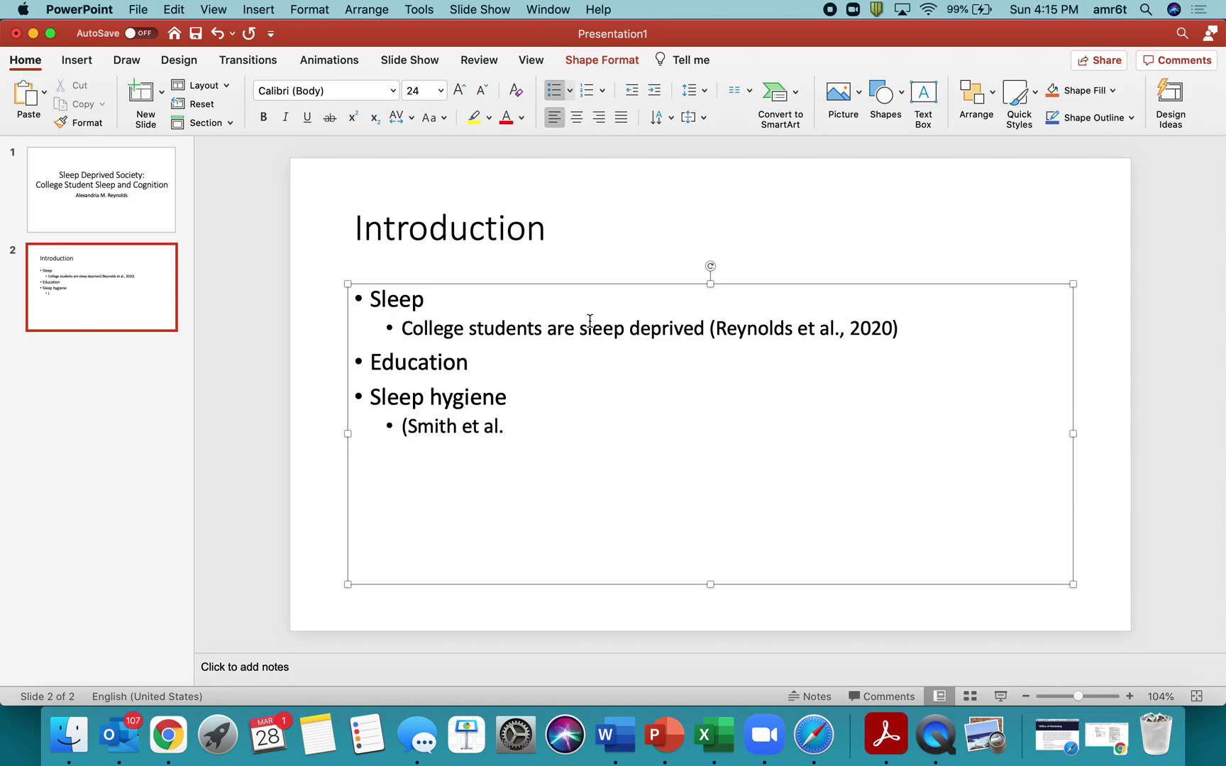
pyautogui.write(', 2018)')
# Reformat the sub-point to read 'Smith et al. (2018) study on sleep hygiene'.
pyautogui.click(514, 426)
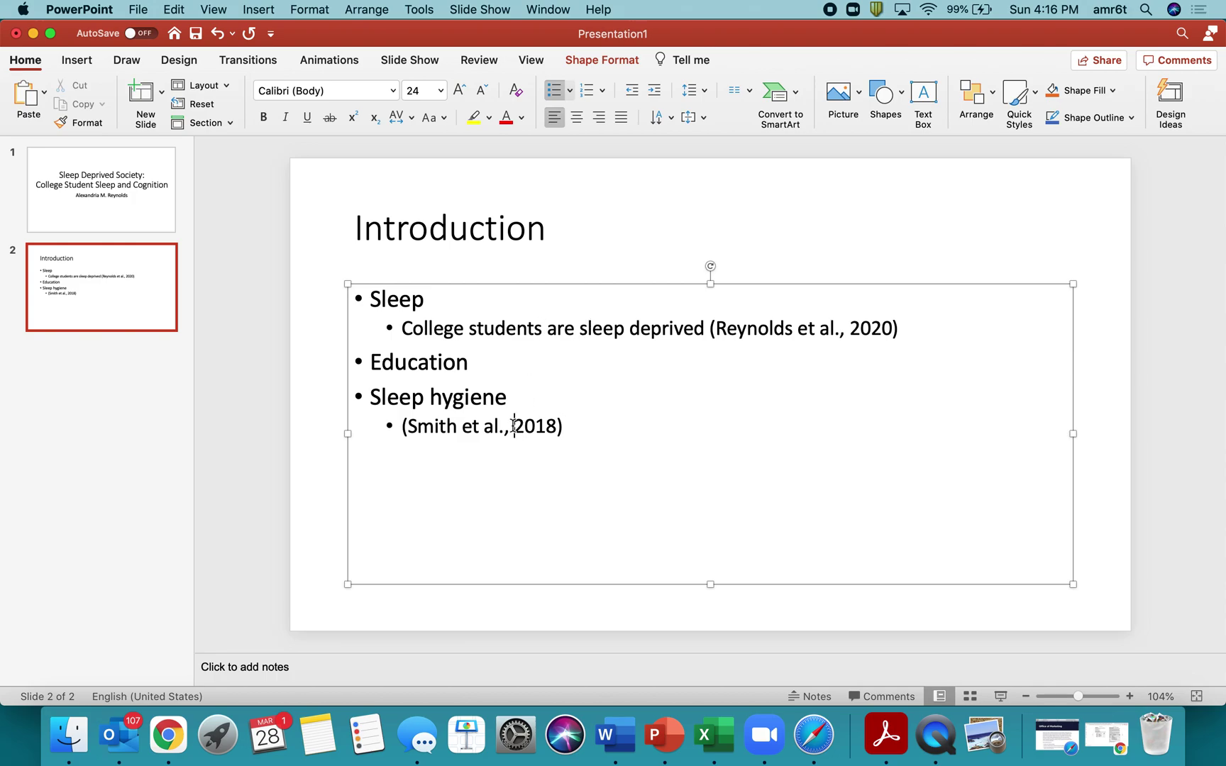
pyautogui.write('(')
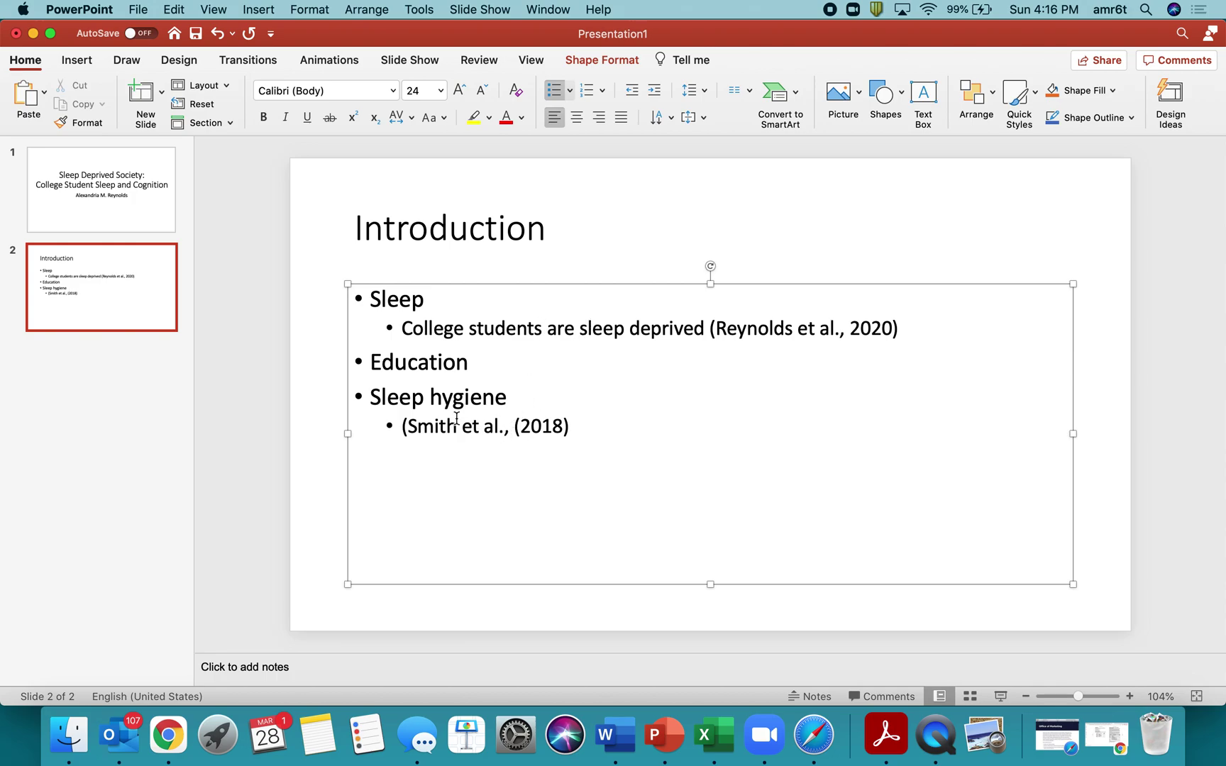
pyautogui.click(508, 427)
pyautogui.press('BackSpace')
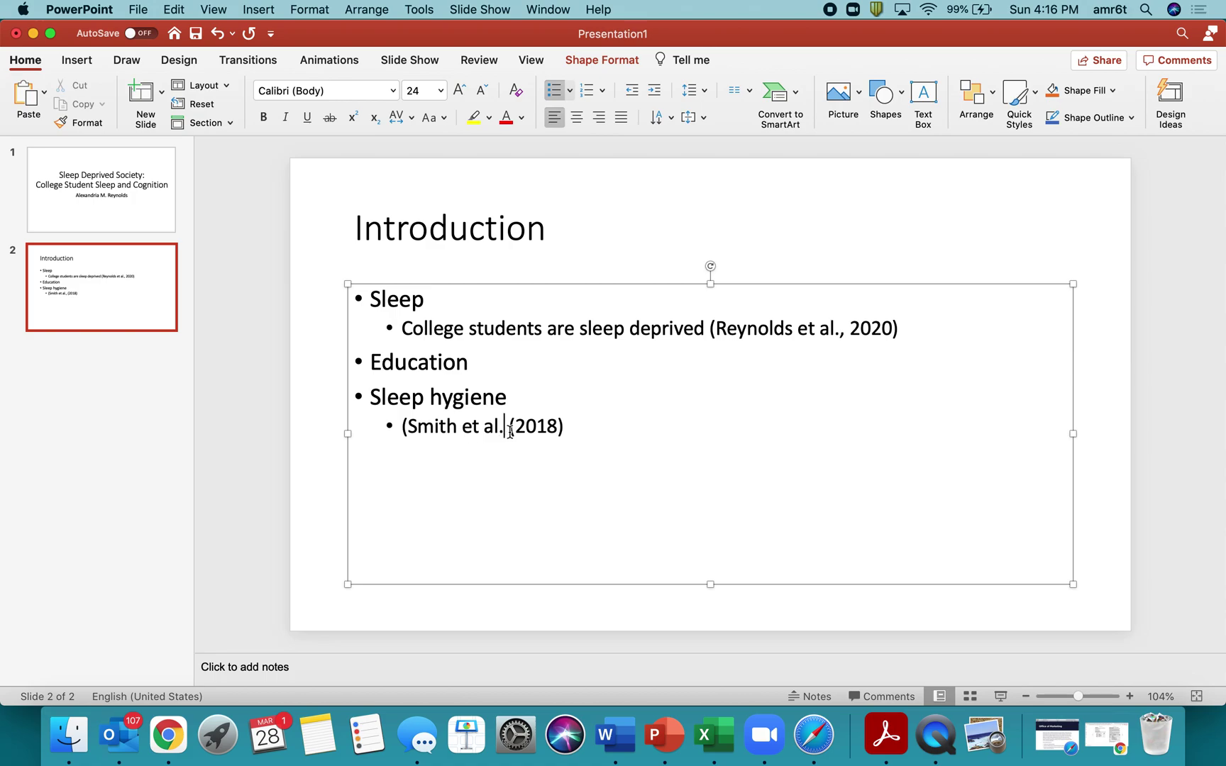
pyautogui.click(416, 429)
pyautogui.press('BackSpace')
pyautogui.press('BackSpace')
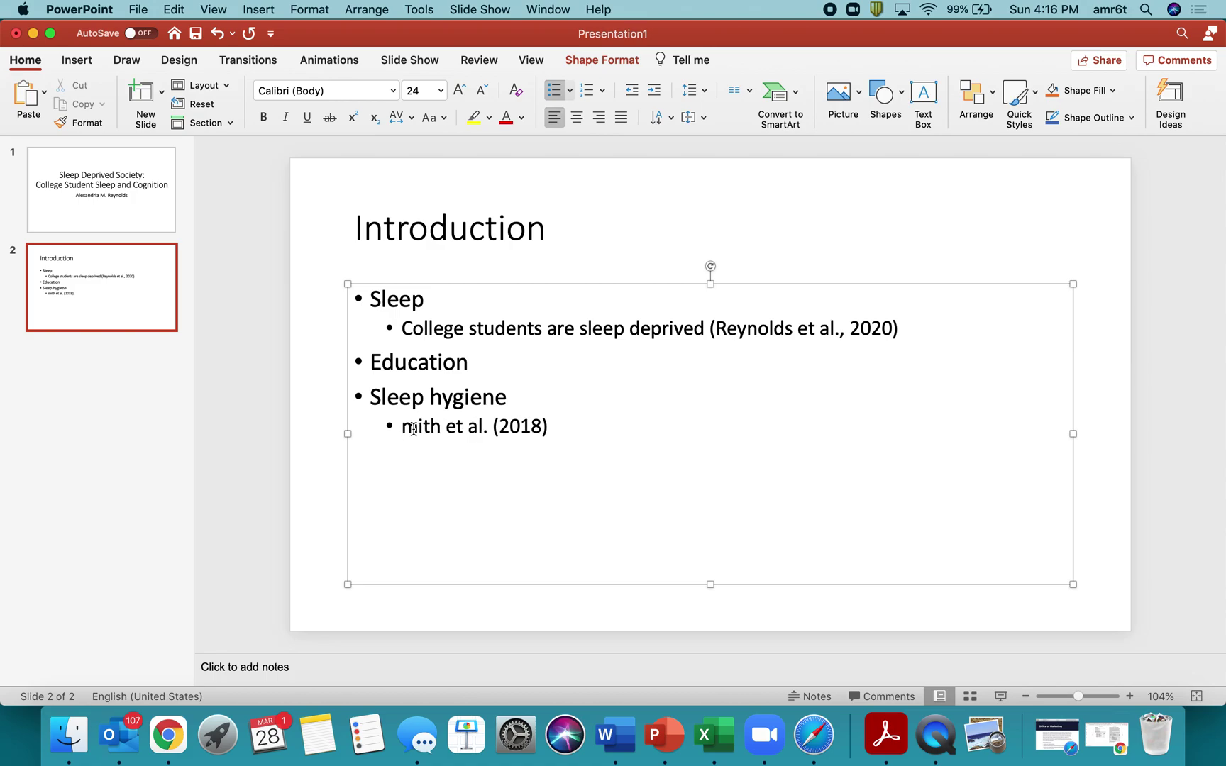
pyautogui.write('S')
pyautogui.click(582, 435)
pyautogui.write('study')
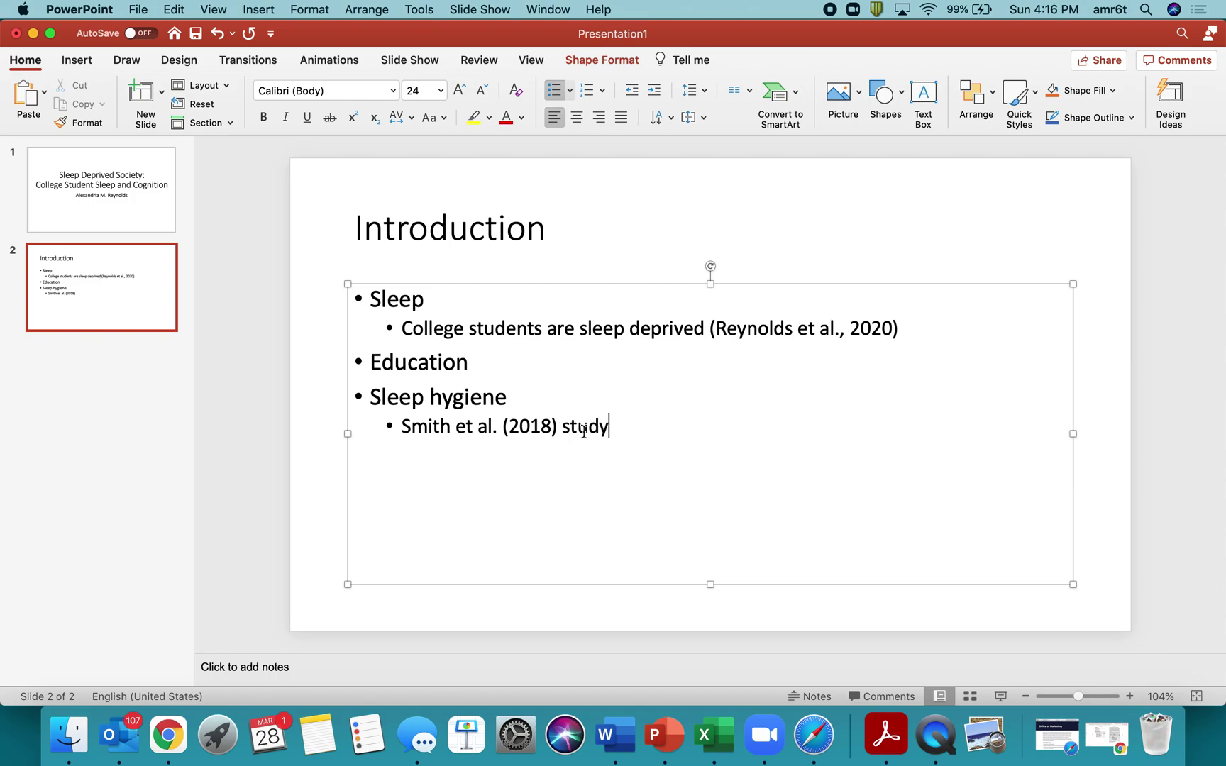
pyautogui.write(' on sleep hygiene')
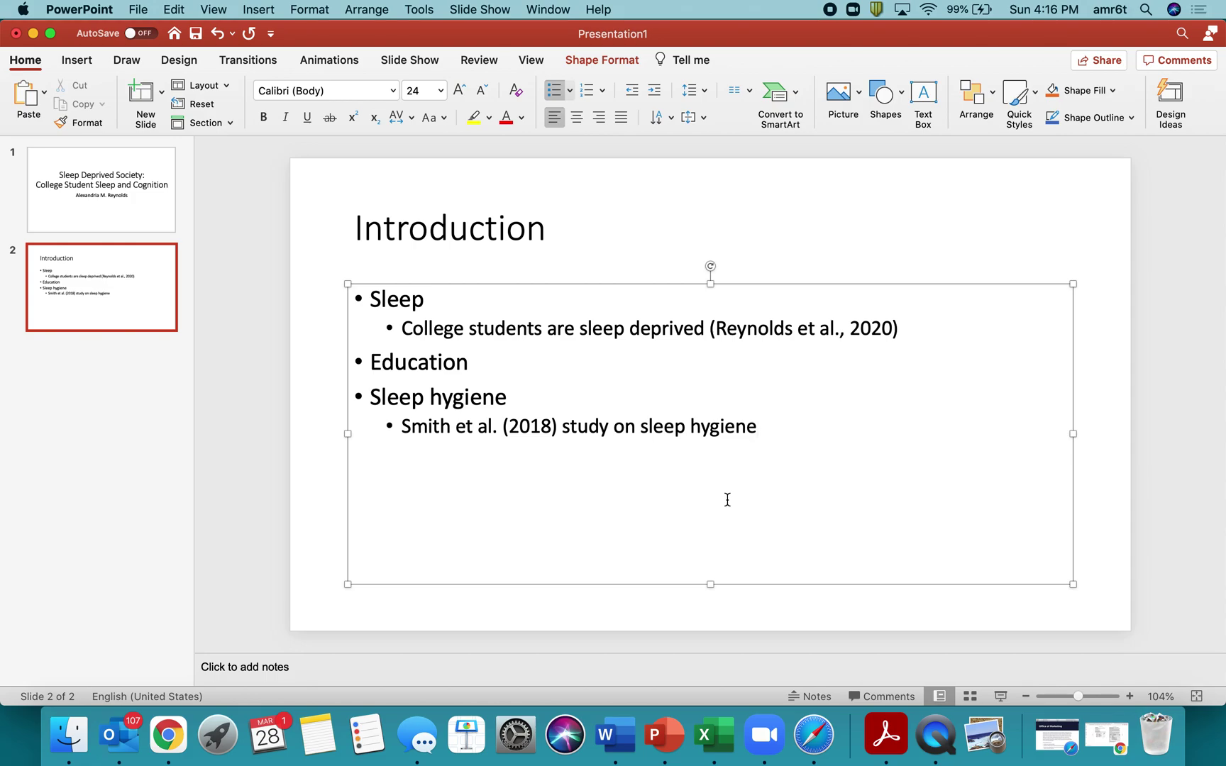
pyautogui.click(129, 352)
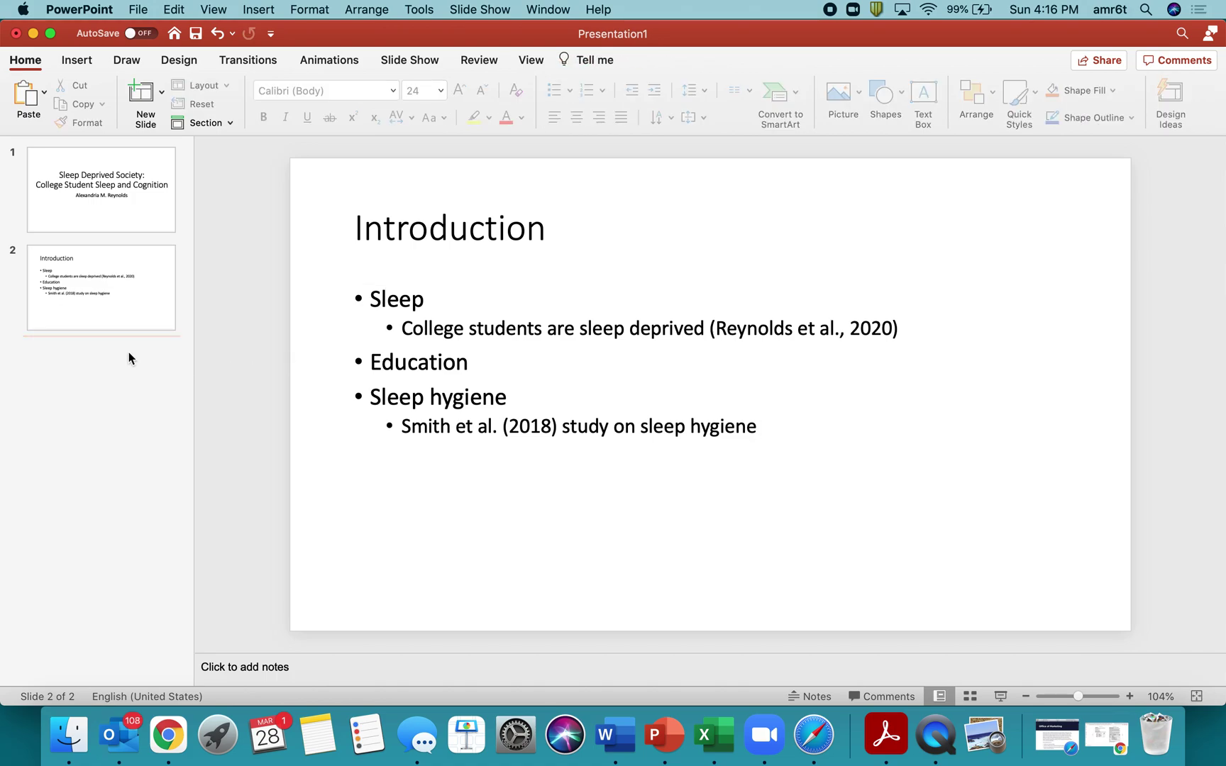
# Add a third slide titled 'Thesis Statement' after Introduction.
pyautogui.rightClick(129, 351)
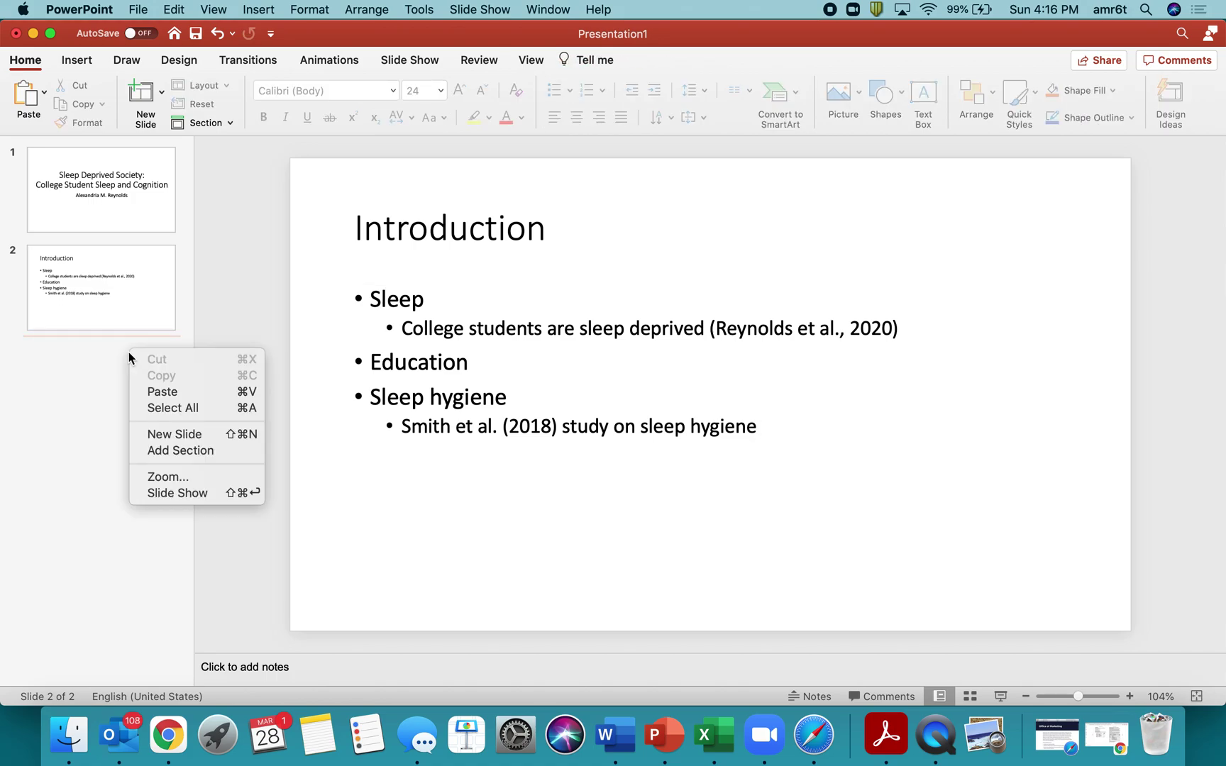
pyautogui.click(166, 433)
pyautogui.click(457, 246)
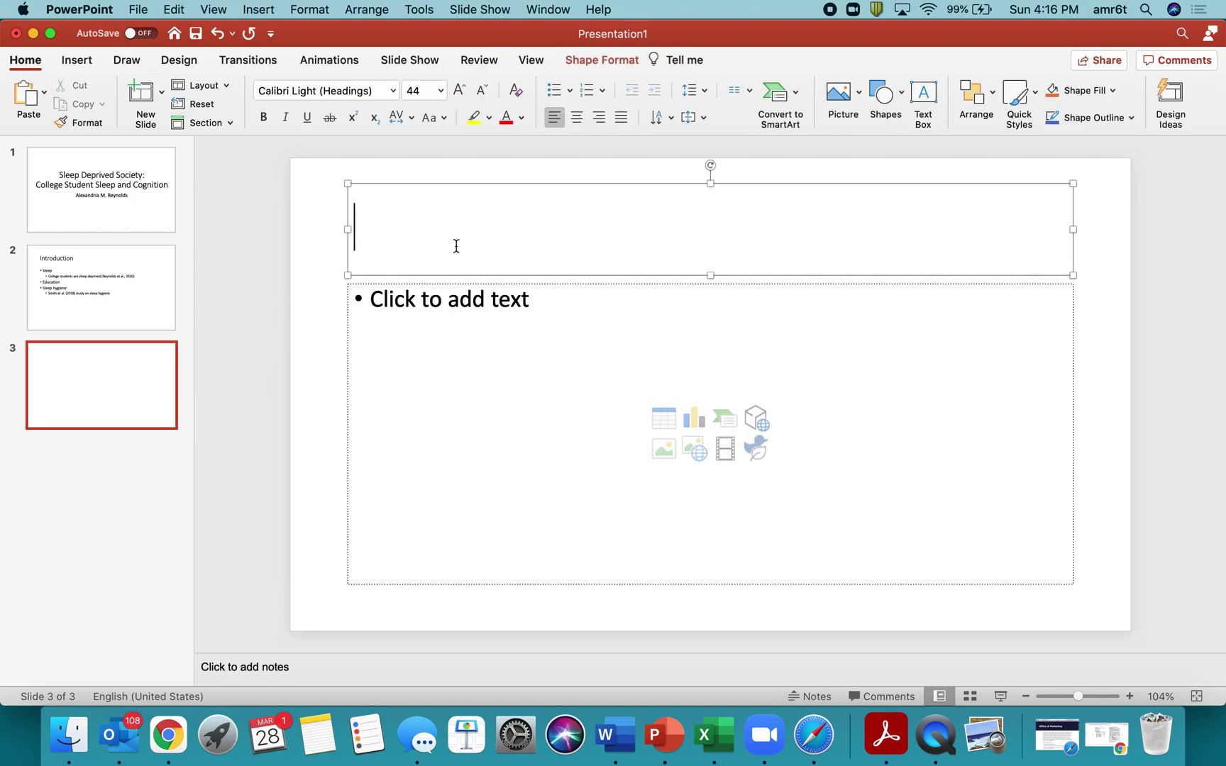
pyautogui.write('Thesis Statement')
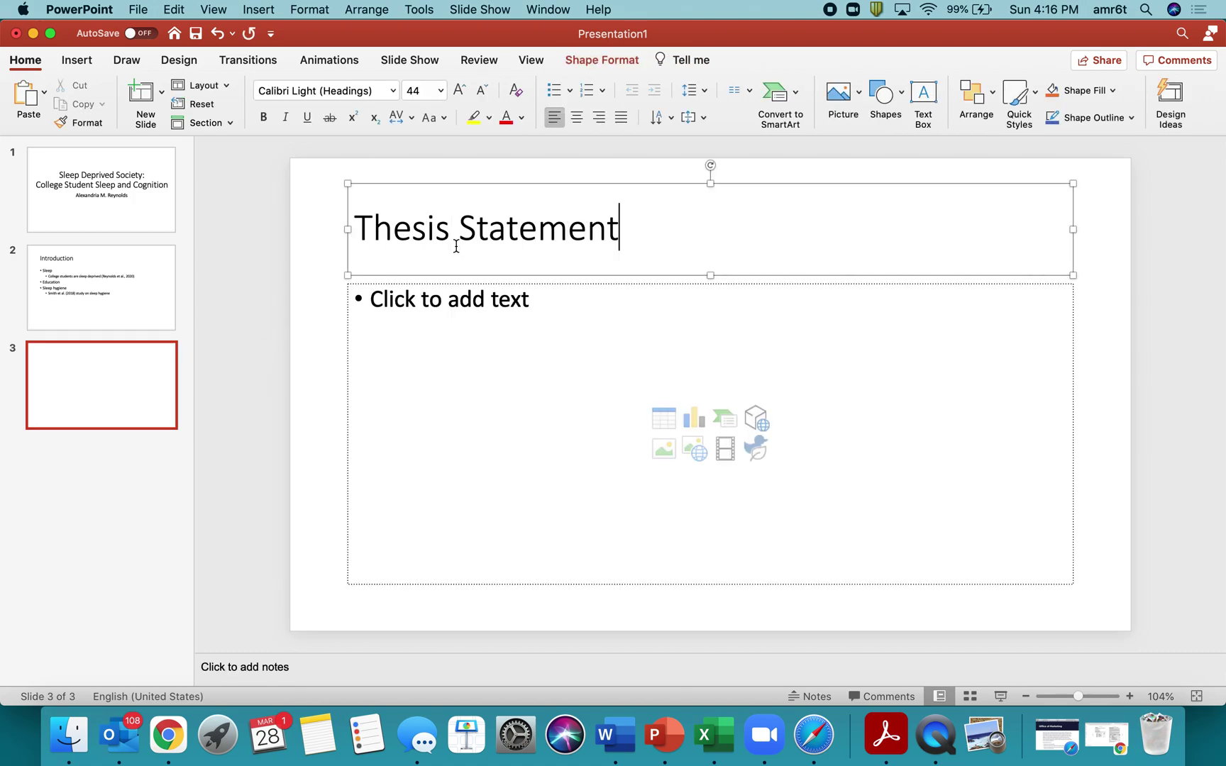
pyautogui.click(78, 452)
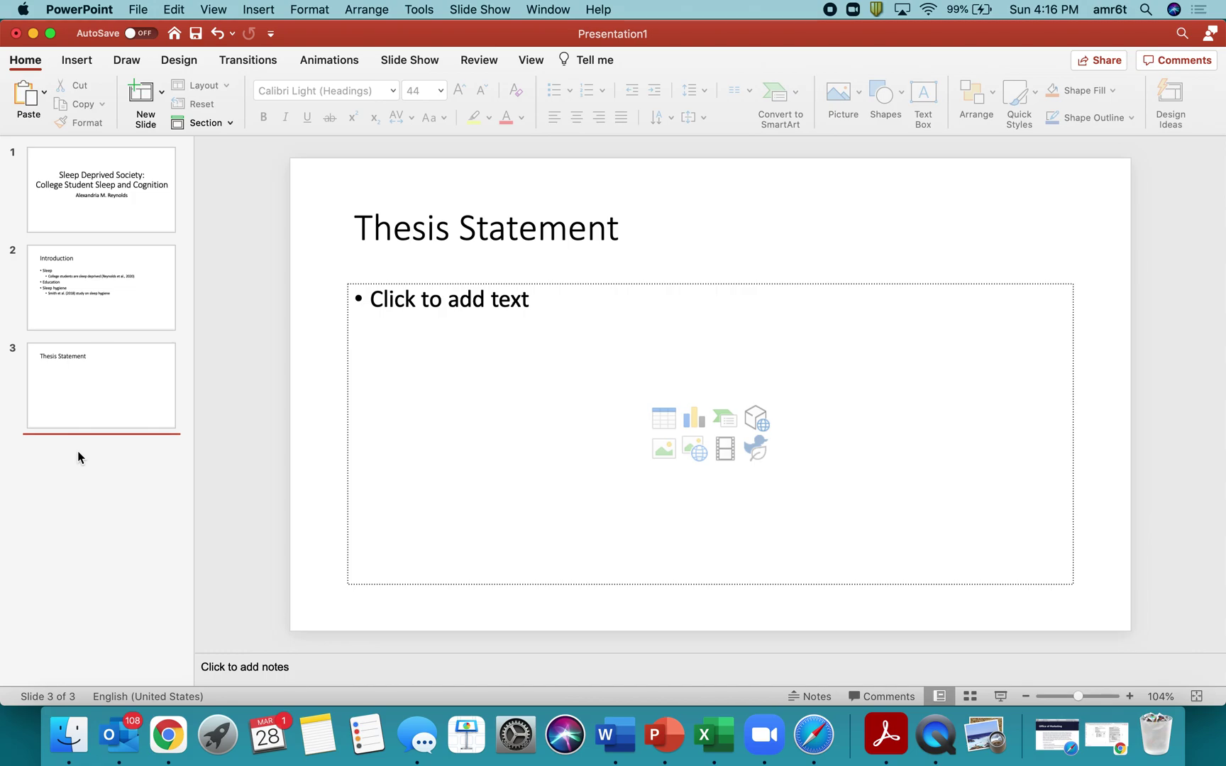
# Move Thesis Statement ahead of Introduction and back again, keeping it third.
pyautogui.click(96, 294)
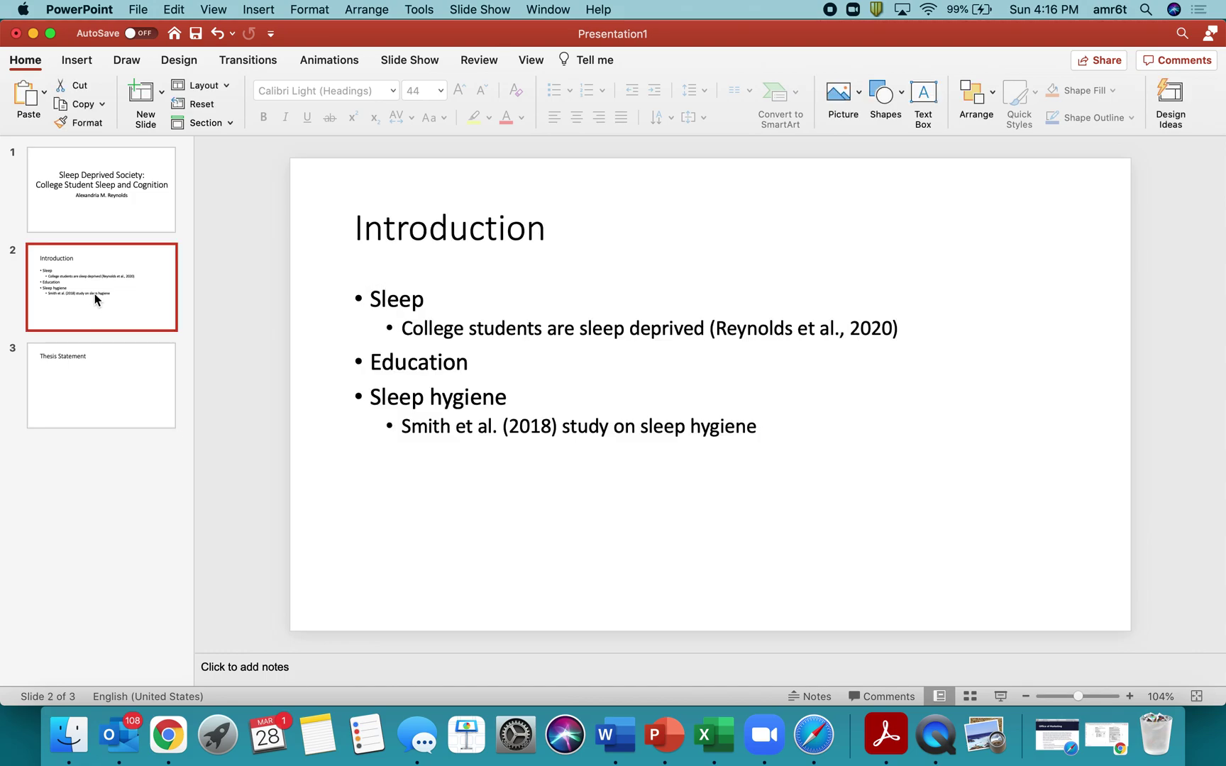
pyautogui.click(83, 362)
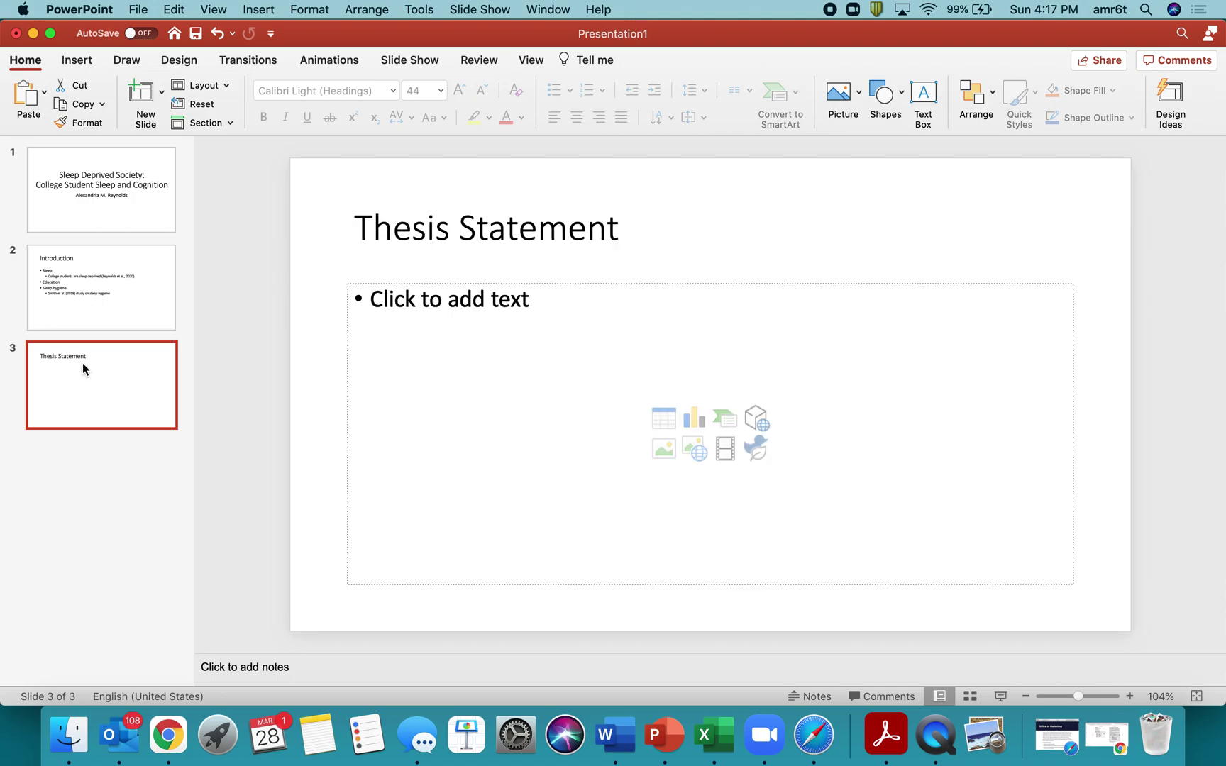
pyautogui.moveTo(83, 368); pyautogui.dragTo(80, 261)
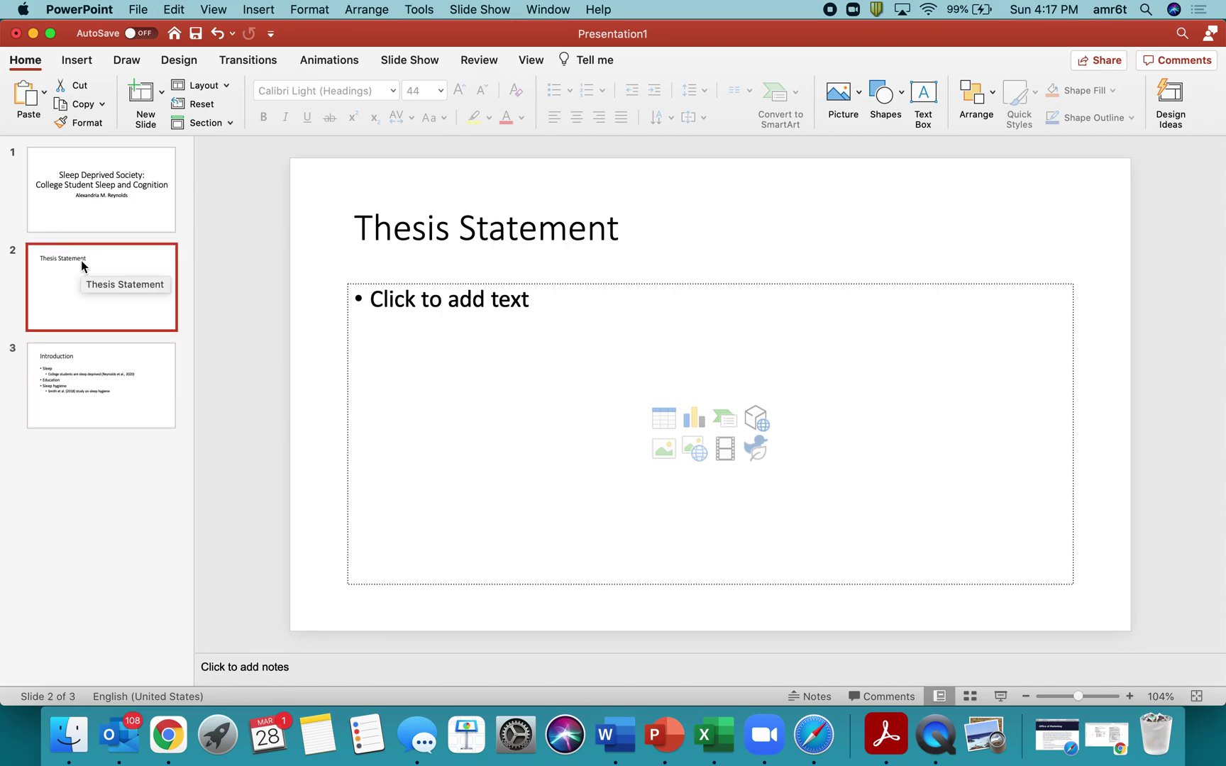
pyautogui.click(73, 403)
pyautogui.moveTo(83, 288); pyautogui.dragTo(87, 437)
pyautogui.click(434, 377)
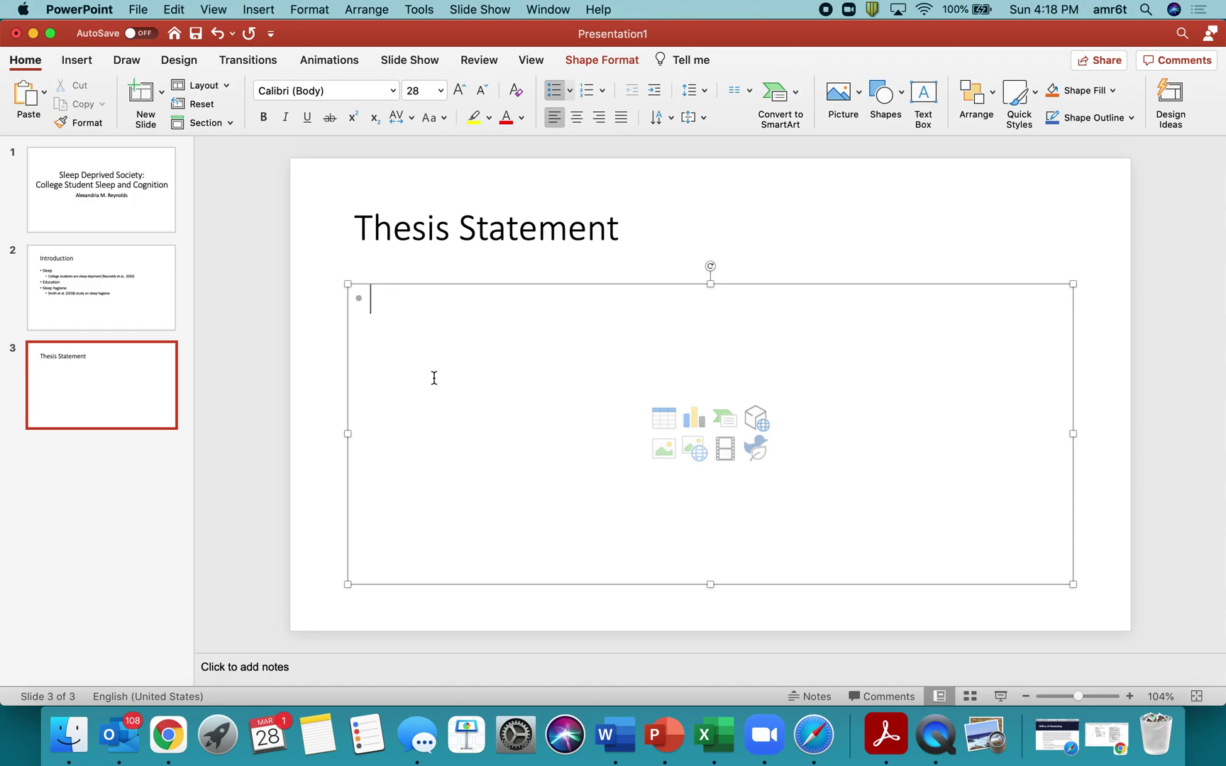
# Type the three Thesis Statement bullets, correcting 'hygiene' and dropping 'sleep' from the first.
pyautogui.write('College stud')
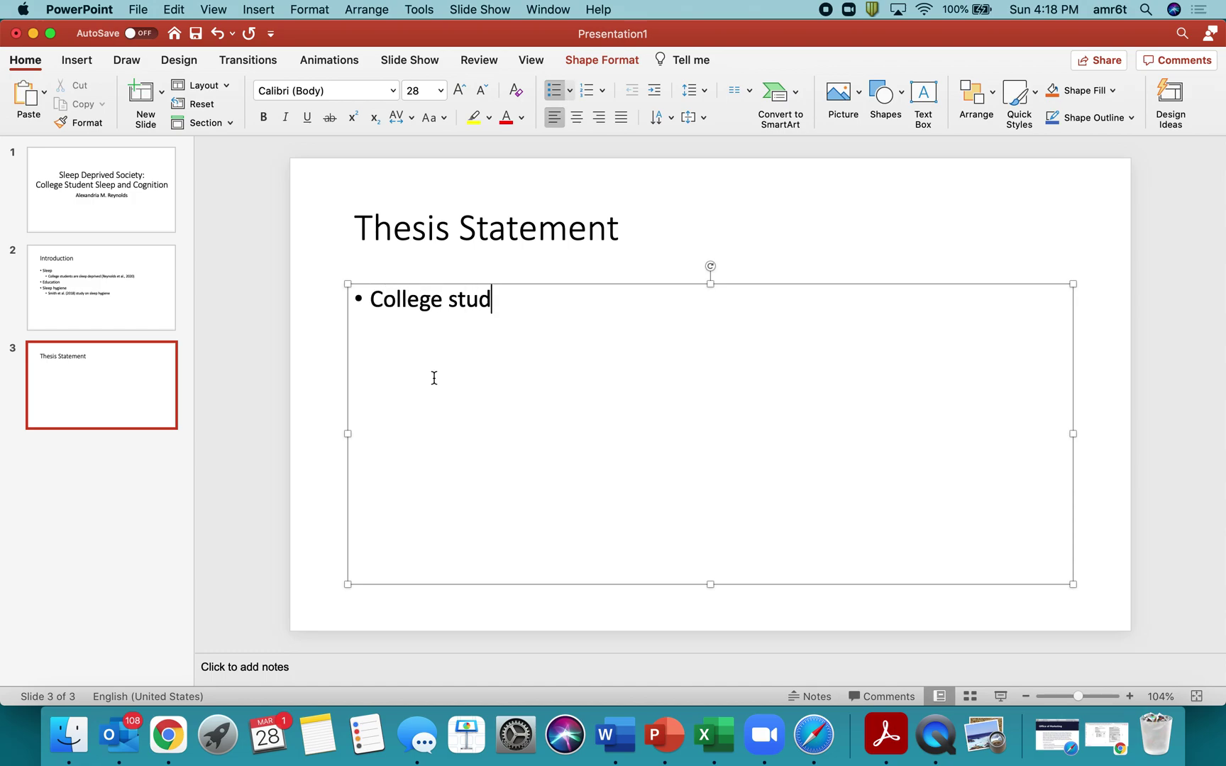
pyautogui.write('ent sleep')
pyautogui.press('Return')
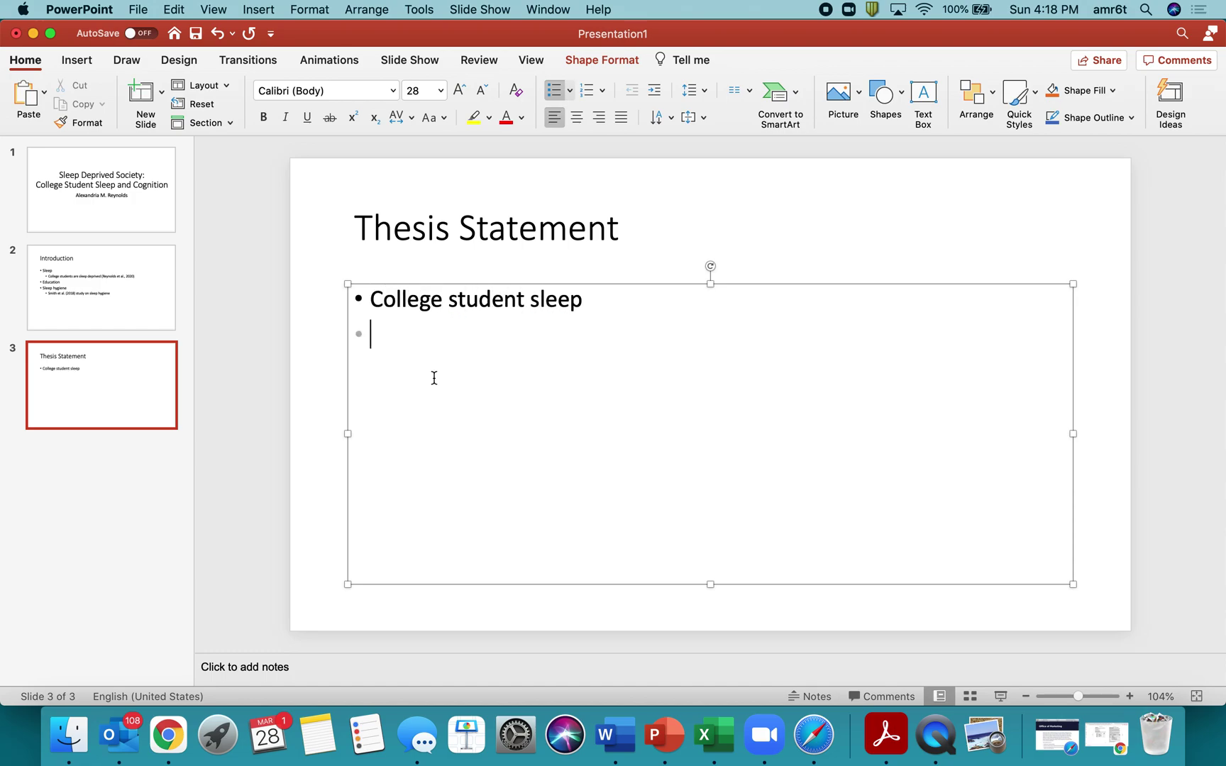
pyautogui.write('Sleep deprived')
pyautogui.press('Return')
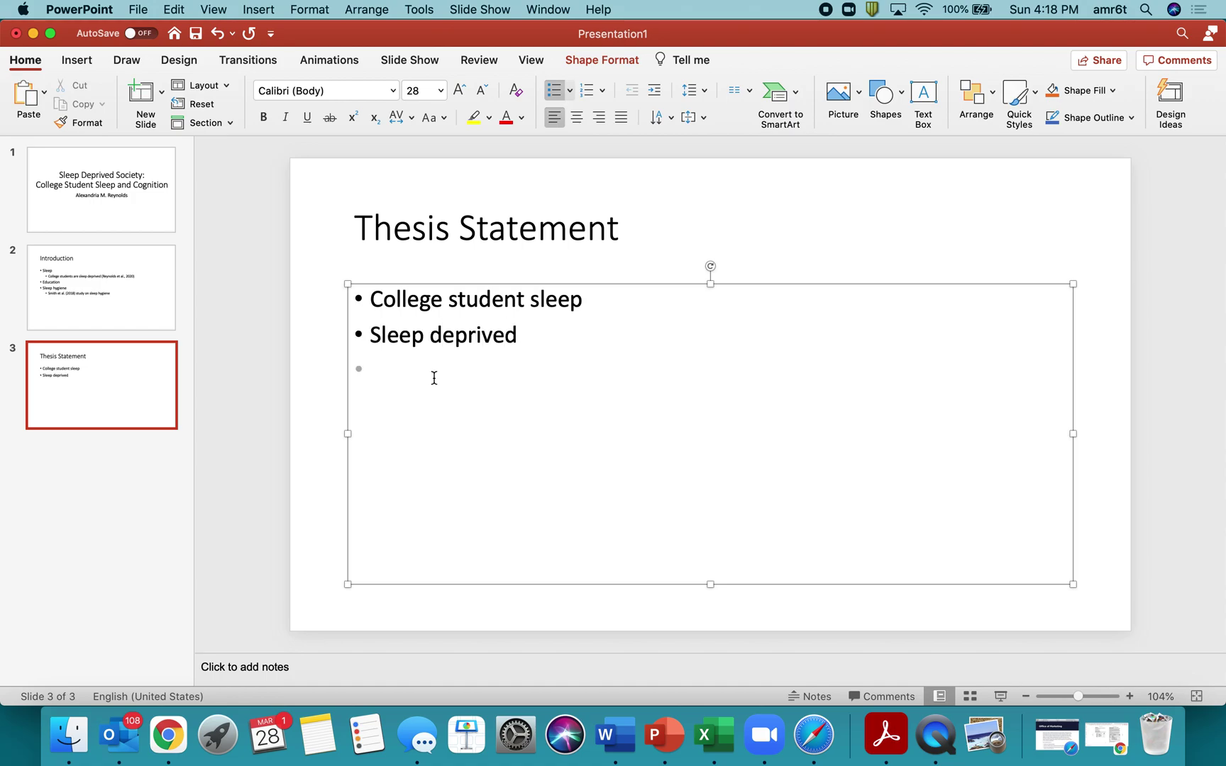
pyautogui.write('Sleep hygiene education')
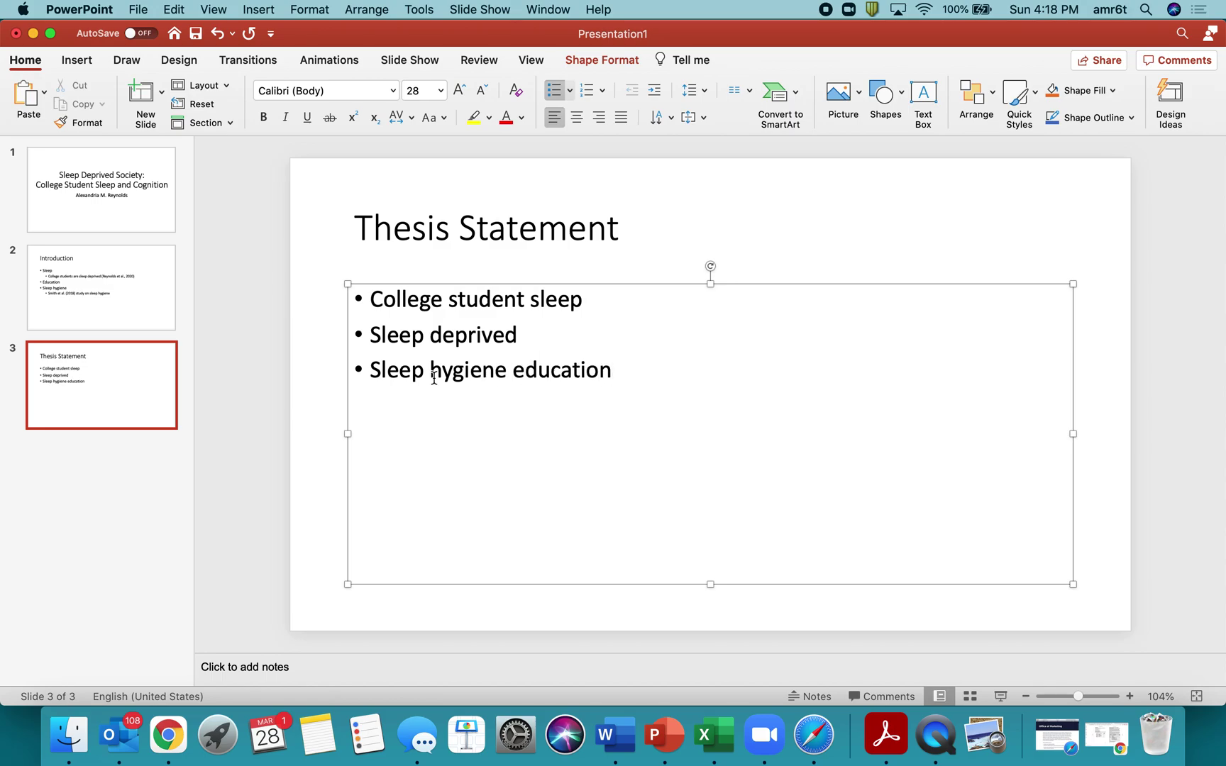
pyautogui.doubleClick(542, 313)
pyautogui.press('BackSpace')
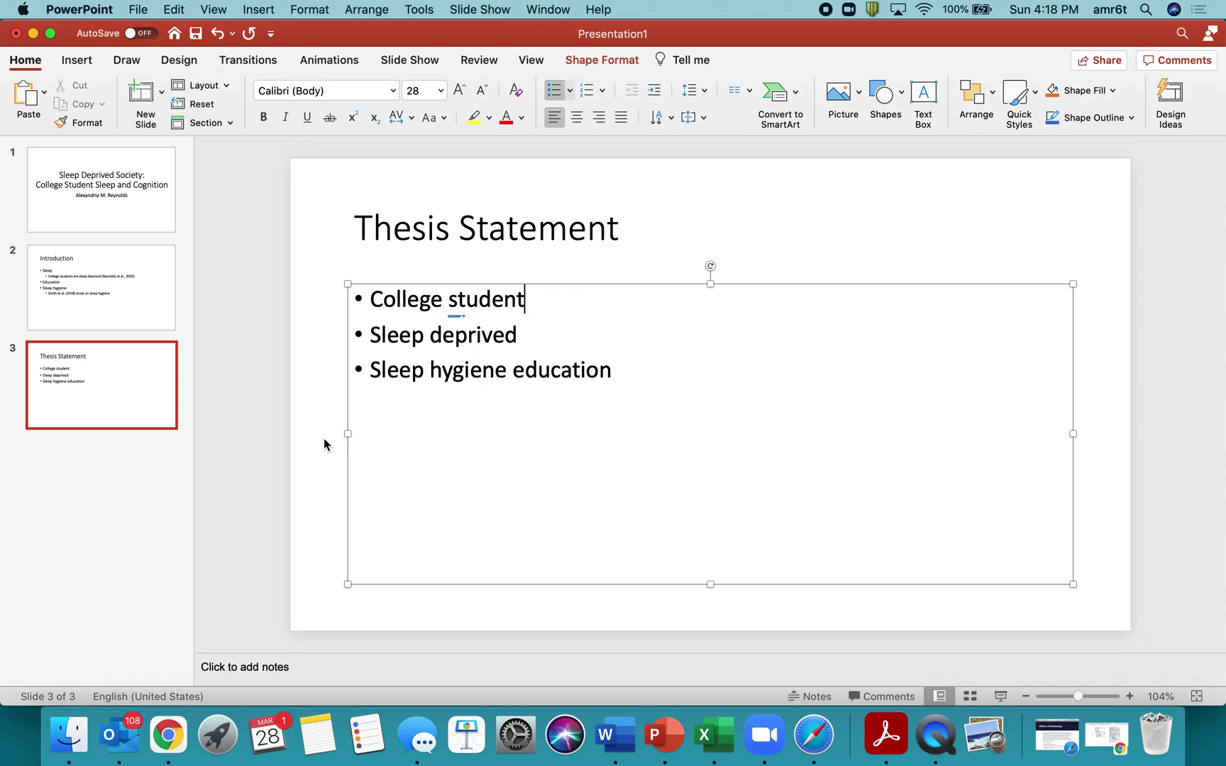
pyautogui.click(318, 445)
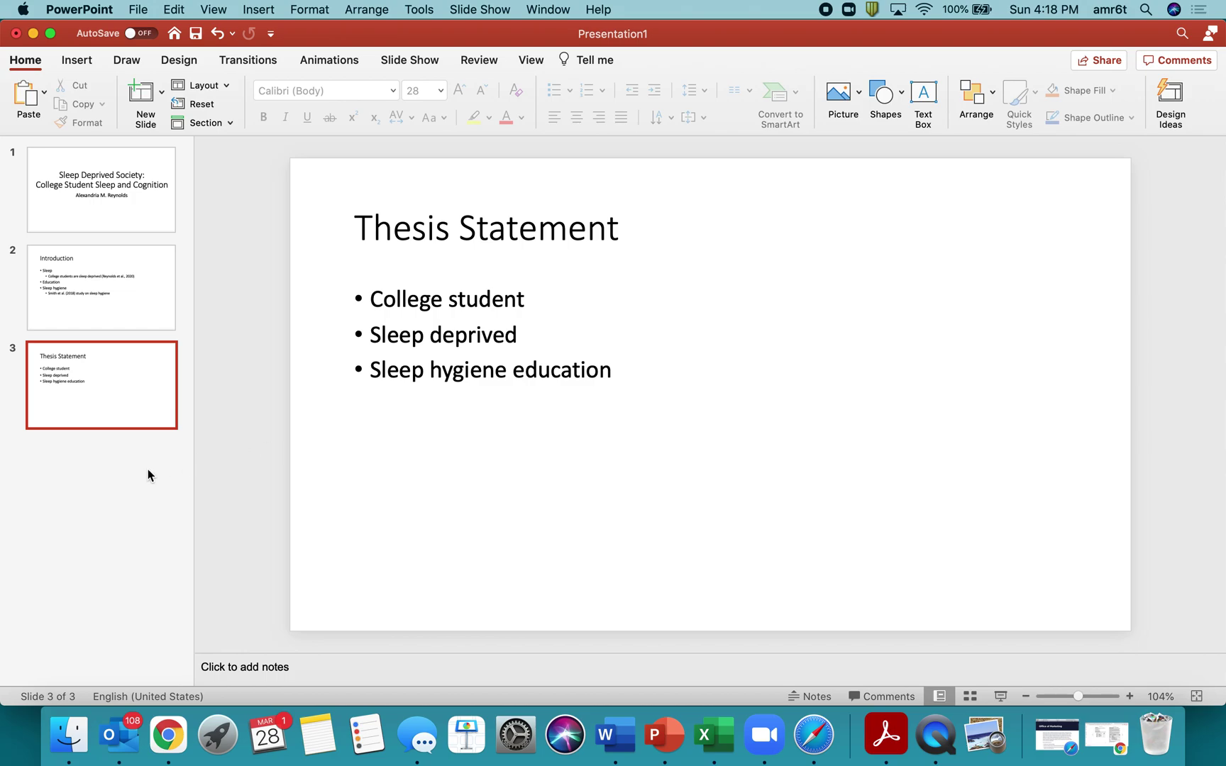
# Add a fourth slide titled 'College Students'.
pyautogui.click(129, 462)
pyautogui.rightClick(129, 462)
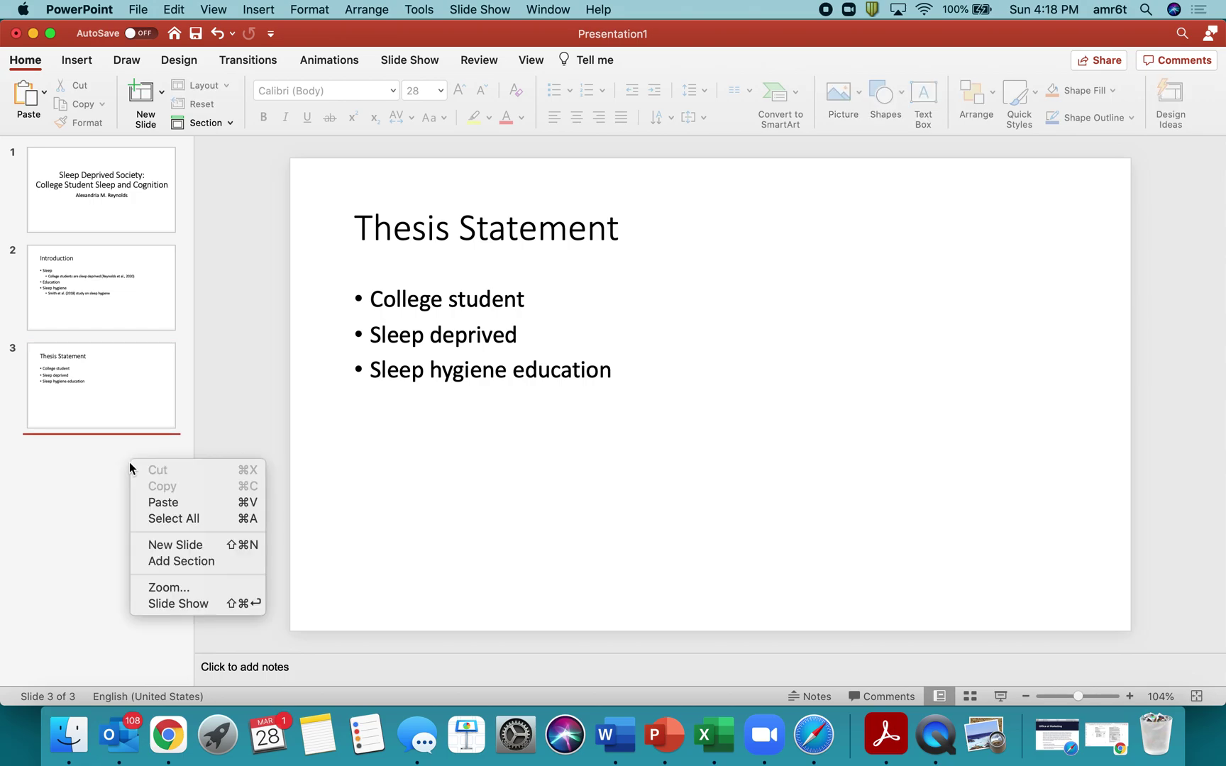
pyautogui.click(157, 545)
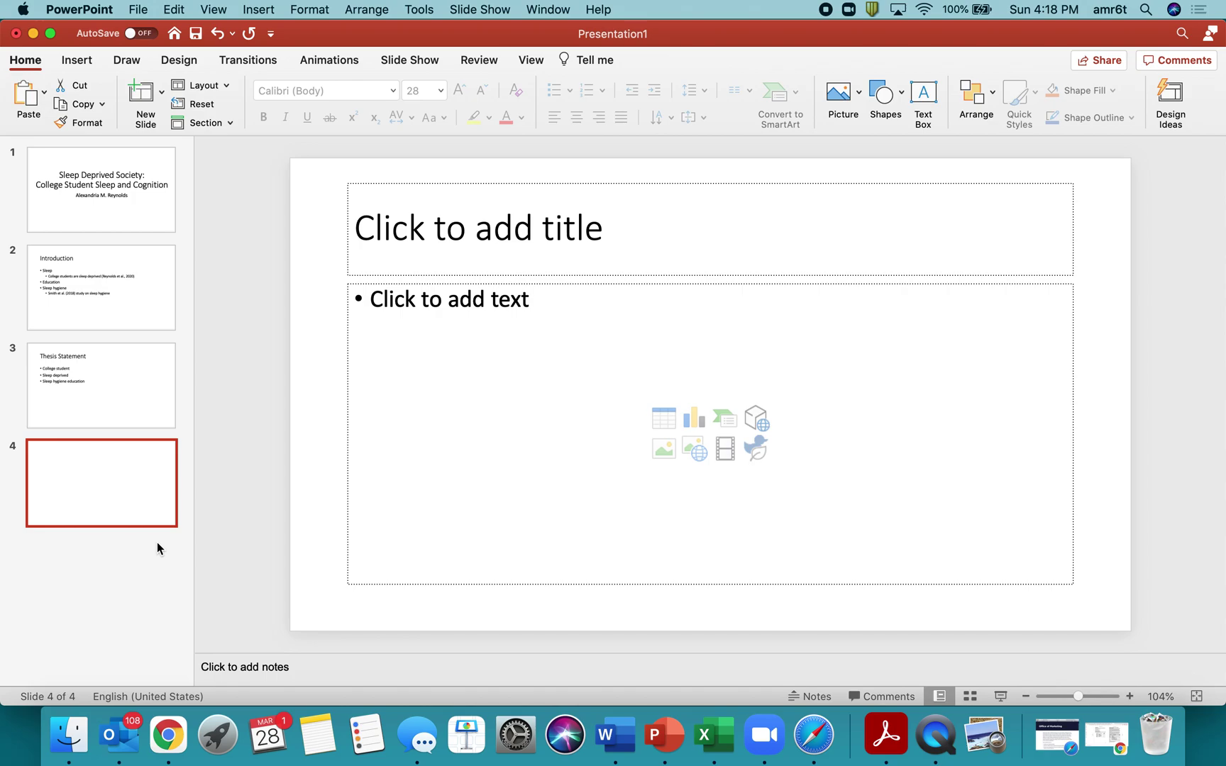
pyautogui.click(486, 244)
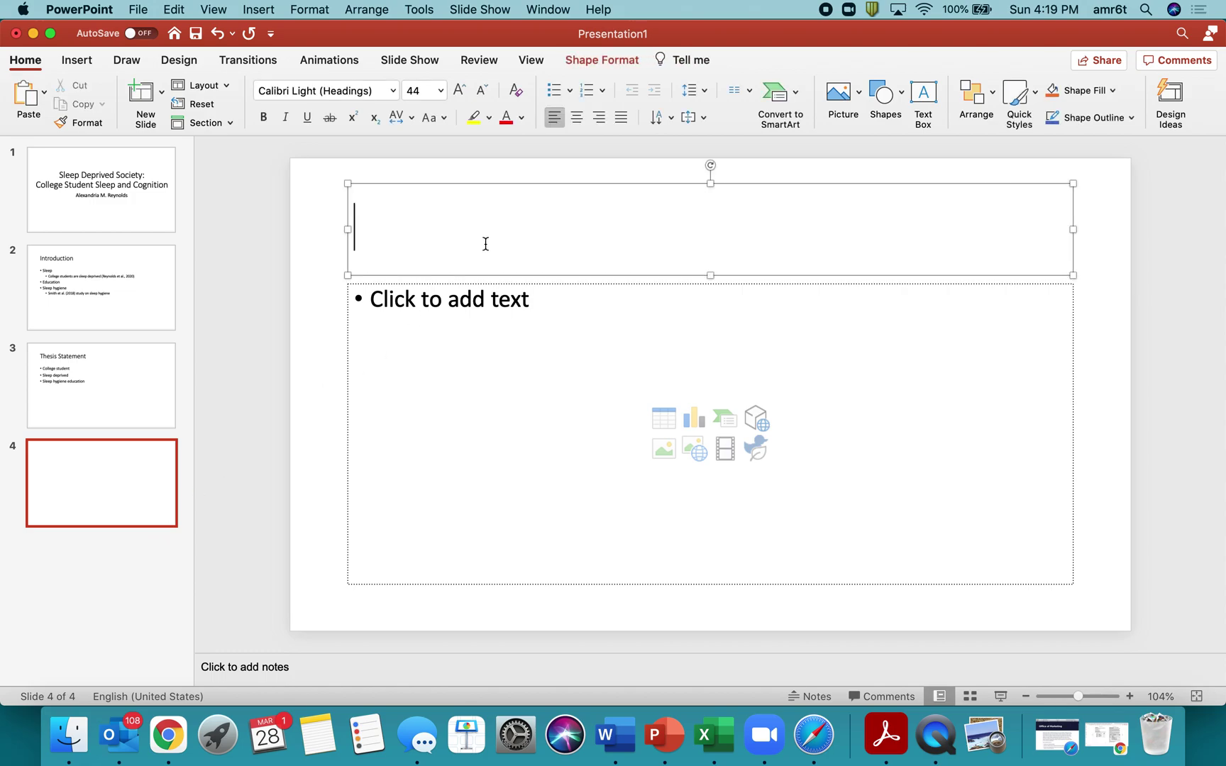
pyautogui.write('College Studetns')
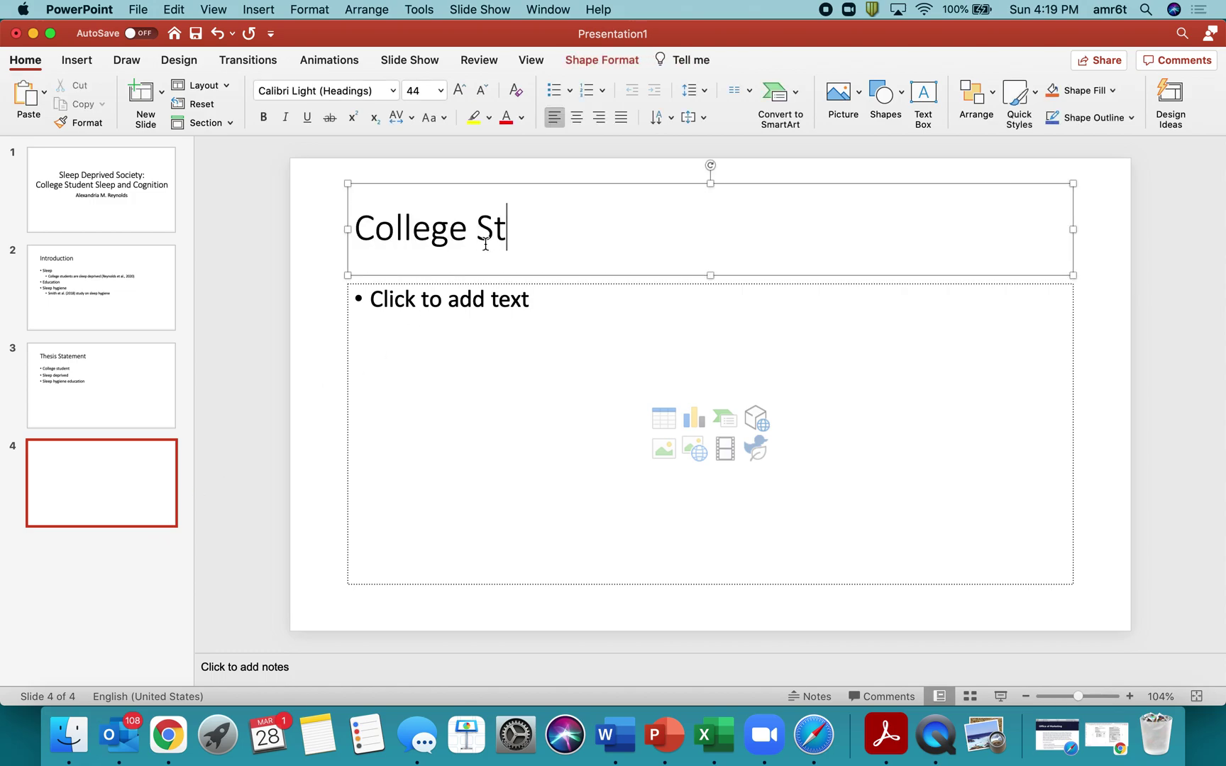
pyautogui.press('BackSpace')
pyautogui.press('BackSpace')
pyautogui.press('BackSpace')
pyautogui.write('nts')
# Add bullets stating 60% of college students are sleep deprived and 80% don't know sleep hygiene, each with (cite).
pyautogui.click(459, 335)
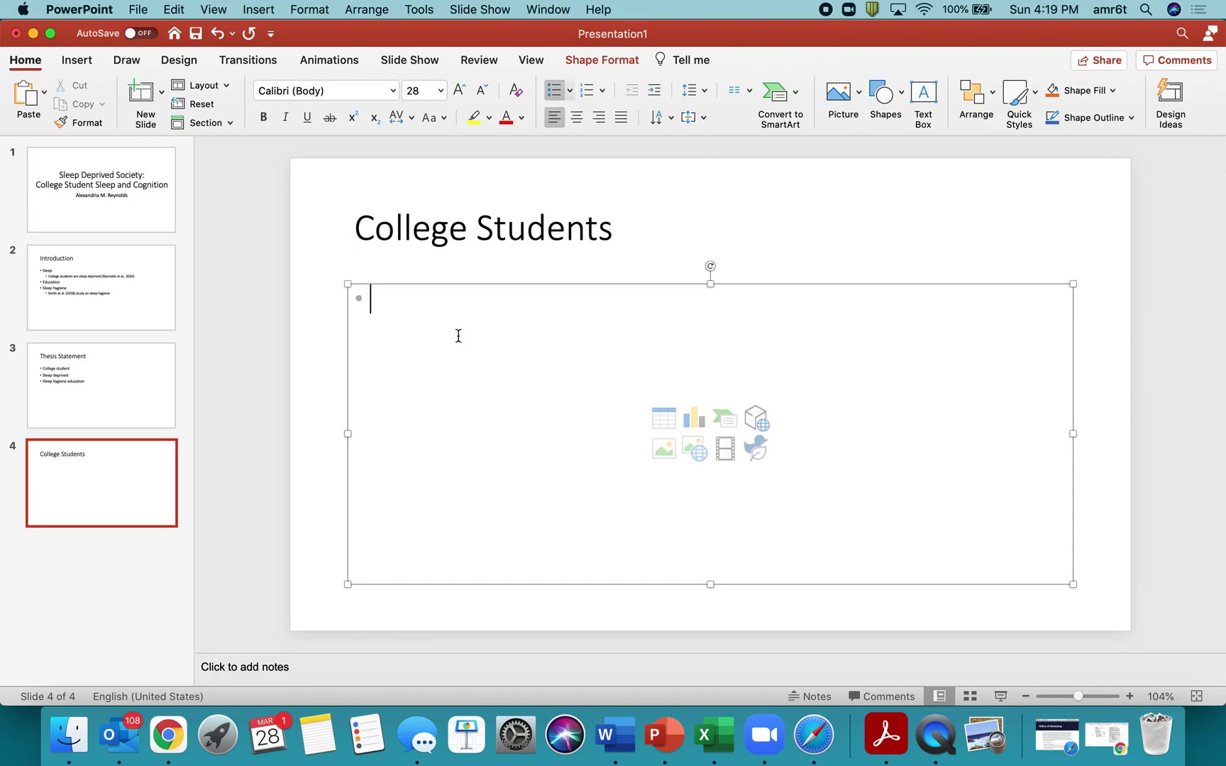
pyautogui.write('How')
pyautogui.press('BackSpace')
pyautogui.press('BackSpace')
pyautogui.press('BackSpace')
pyautogui.press('BackSpace')
pyautogui.write('2/3')
pyautogui.press('BackSpace')
pyautogui.press('BackSpace')
pyautogui.press('BackSpace')
pyautogui.write('60% of colle')
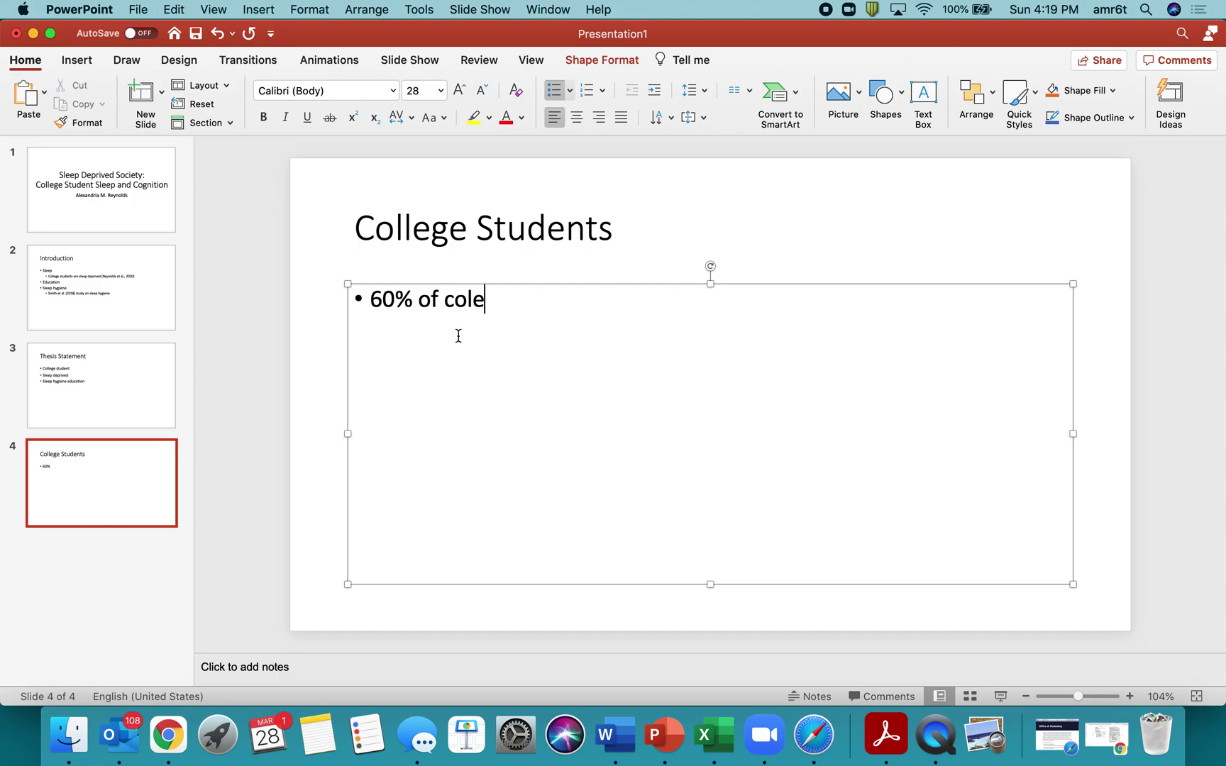
pyautogui.press('BackSpace')
pyautogui.press('BackSpace')
pyautogui.write('llege studen')
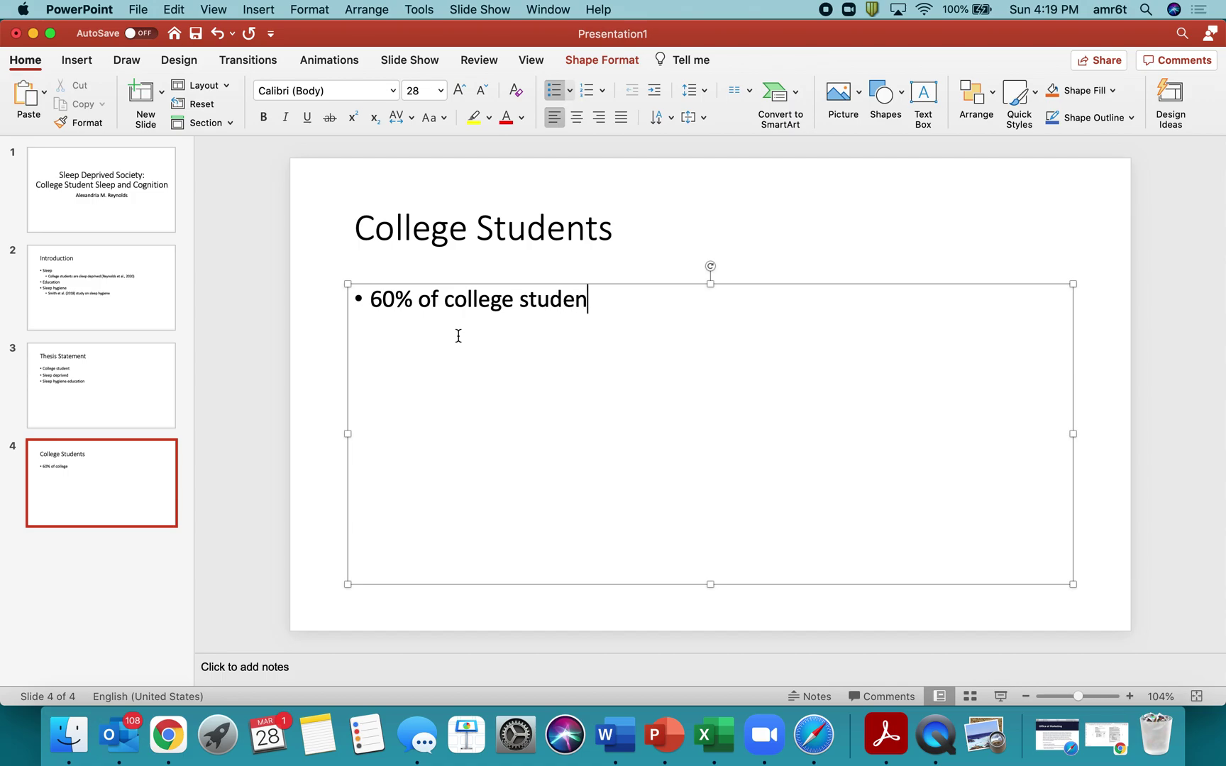
pyautogui.write('ts are sleep depr')
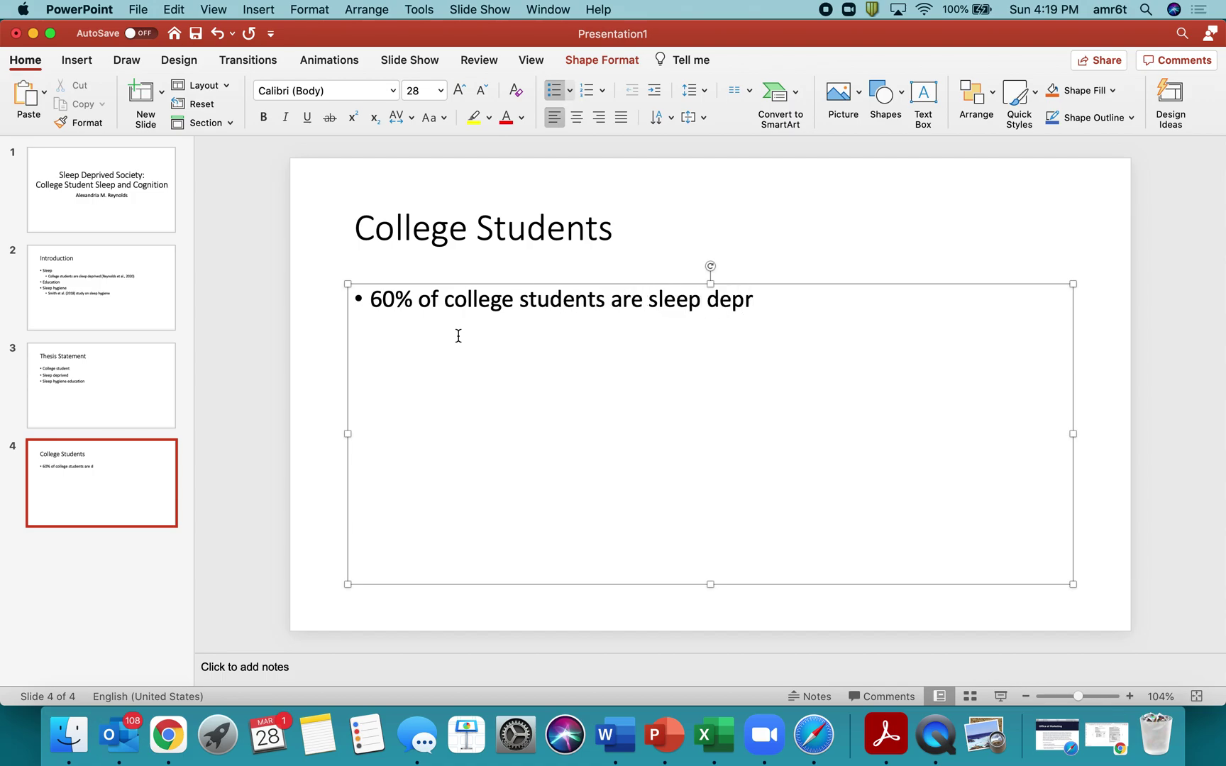
pyautogui.write('ived')
pyautogui.write(' (s')
pyautogui.write('our')
pyautogui.press('BackSpace')
pyautogui.press('BackSpace')
pyautogui.press('BackSpace')
pyautogui.press('BackSpace')
pyautogui.write('cite) ')
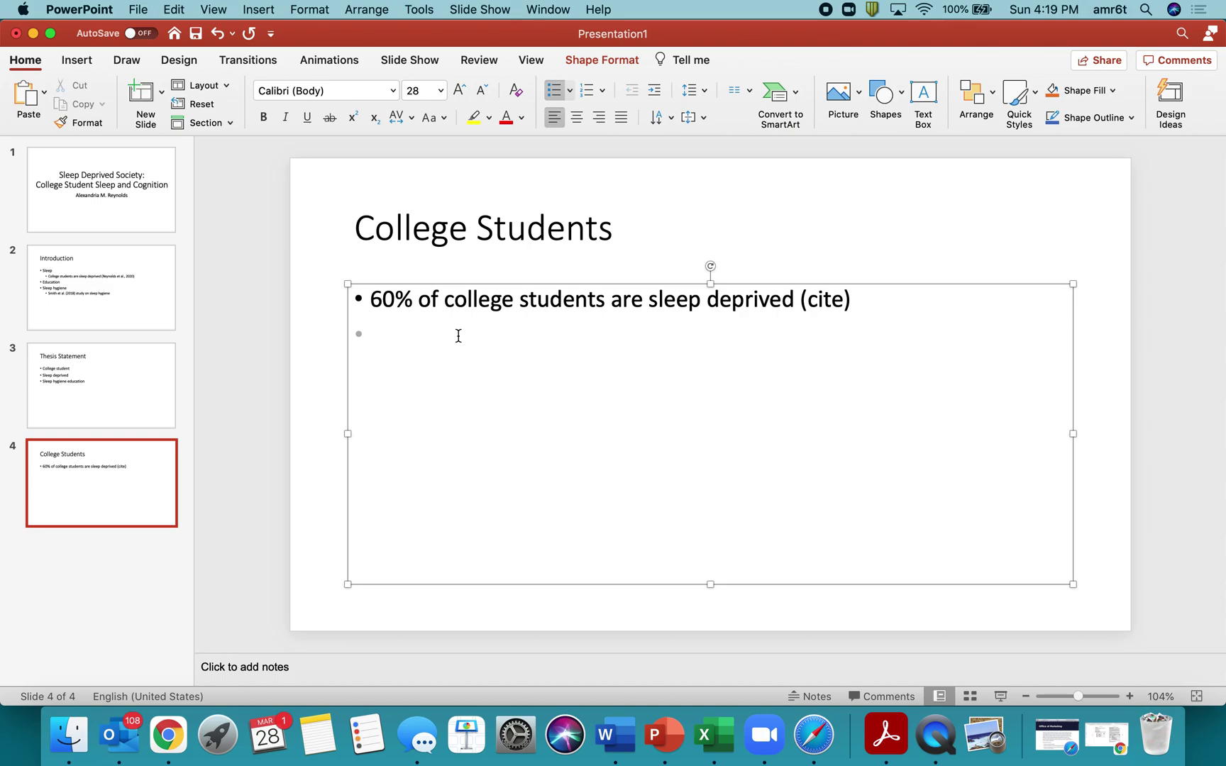
pyautogui.write('80% of college students ')
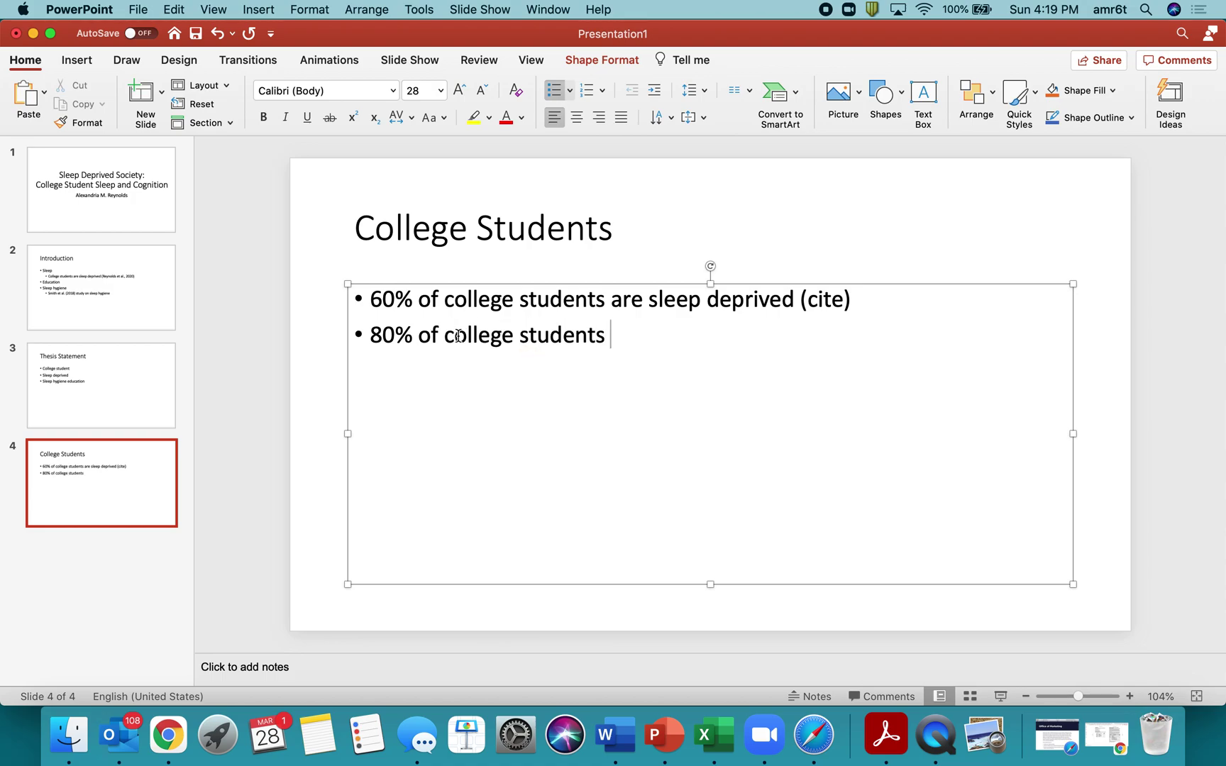
pyautogui.write('do not know')
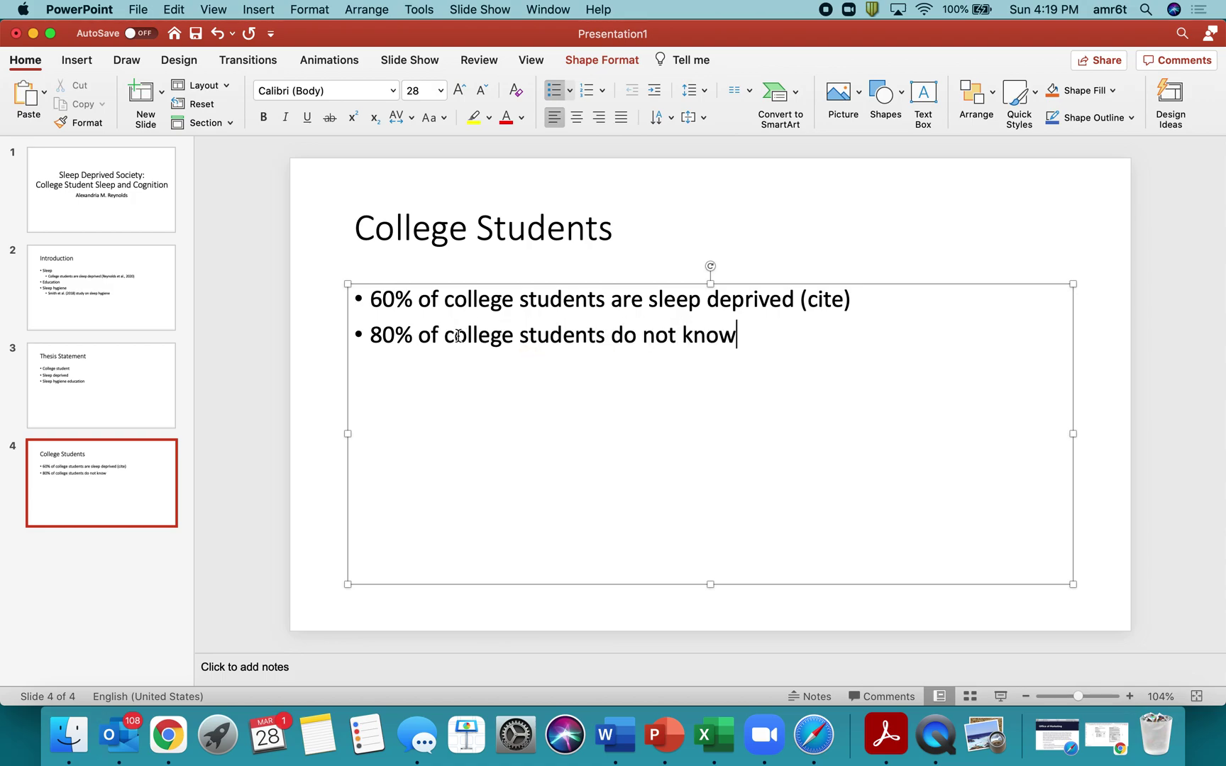
pyautogui.write(' how')
pyautogui.press('BackSpace')
pyautogui.press('BackSpace')
pyautogui.press('BackSpace')
pyautogui.press('BackSpace')
pyautogui.write('sleep hygiene')
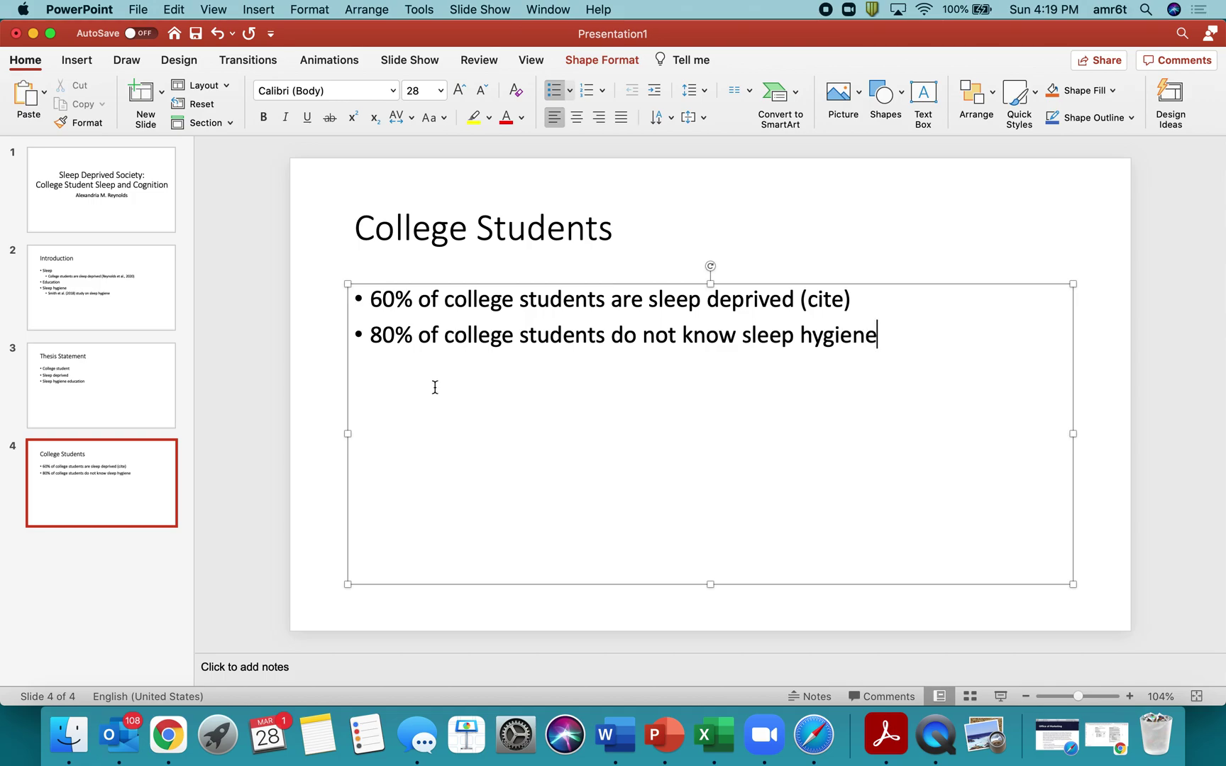
pyautogui.write(' (cite)')
pyautogui.press('BackSpace')
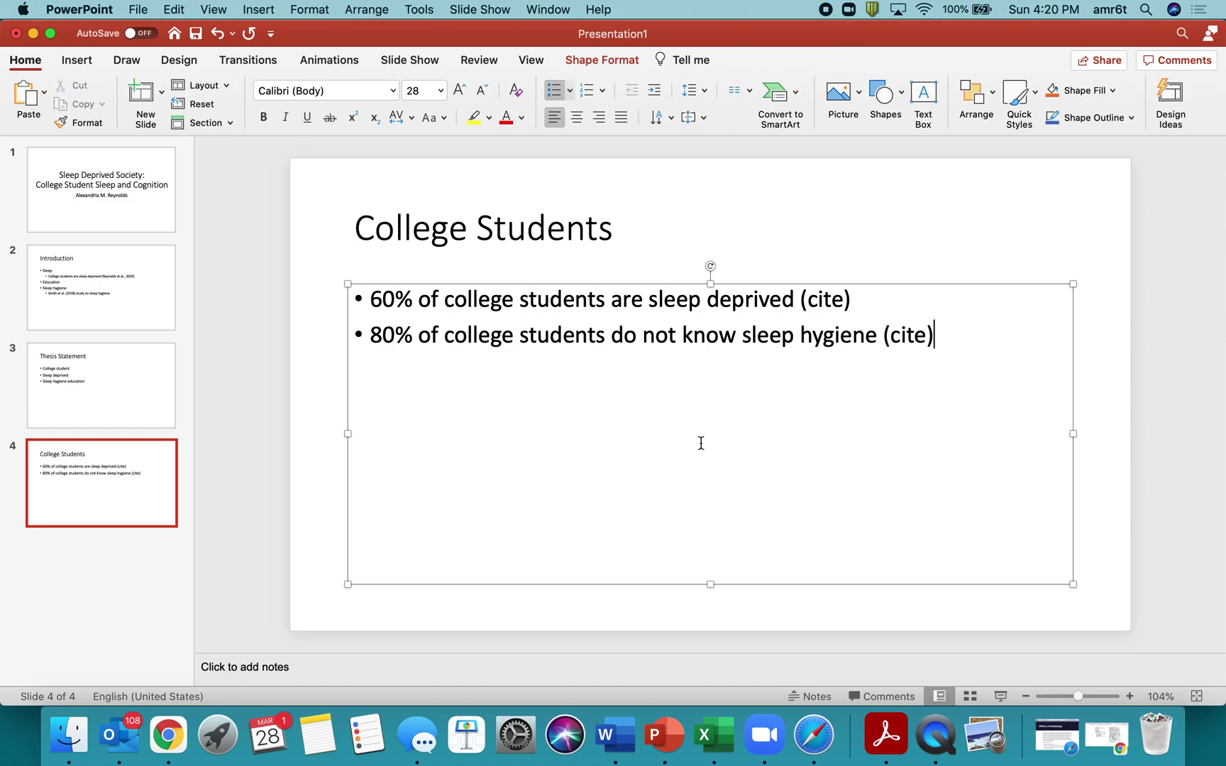
# Delete 'of college students' from both bullets.
pyautogui.moveTo(612, 298); pyautogui.dragTo(424, 302)
pyautogui.press('BackSpace')
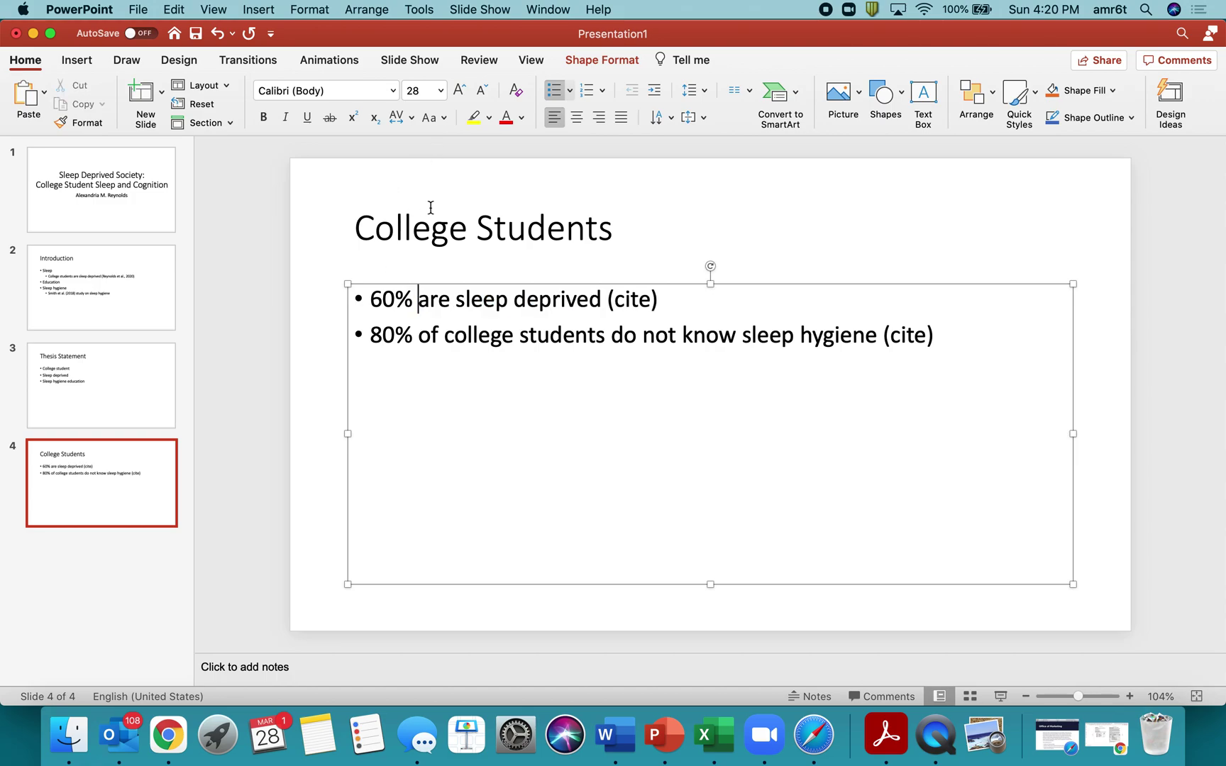
pyautogui.moveTo(611, 335); pyautogui.dragTo(426, 335)
pyautogui.press('BackSpace')
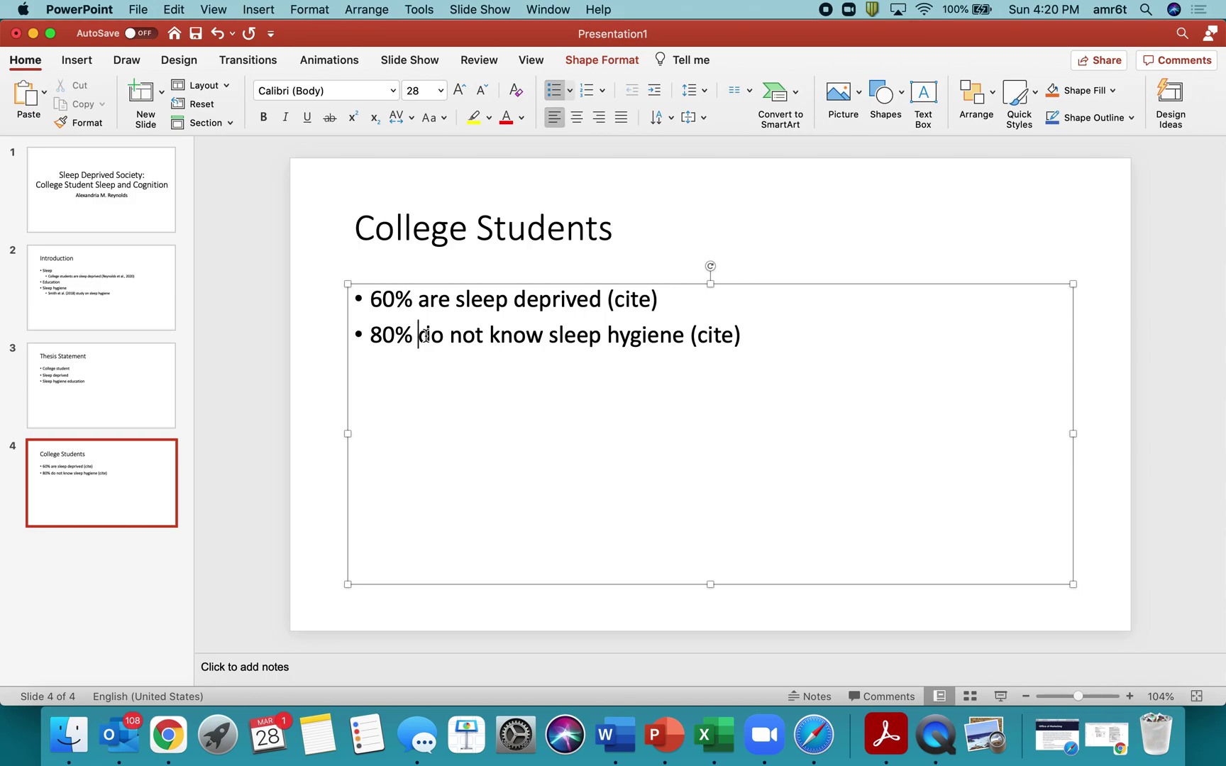
# Add a fifth slide titled 'Sleep Hygiene'.
pyautogui.click(79, 559)
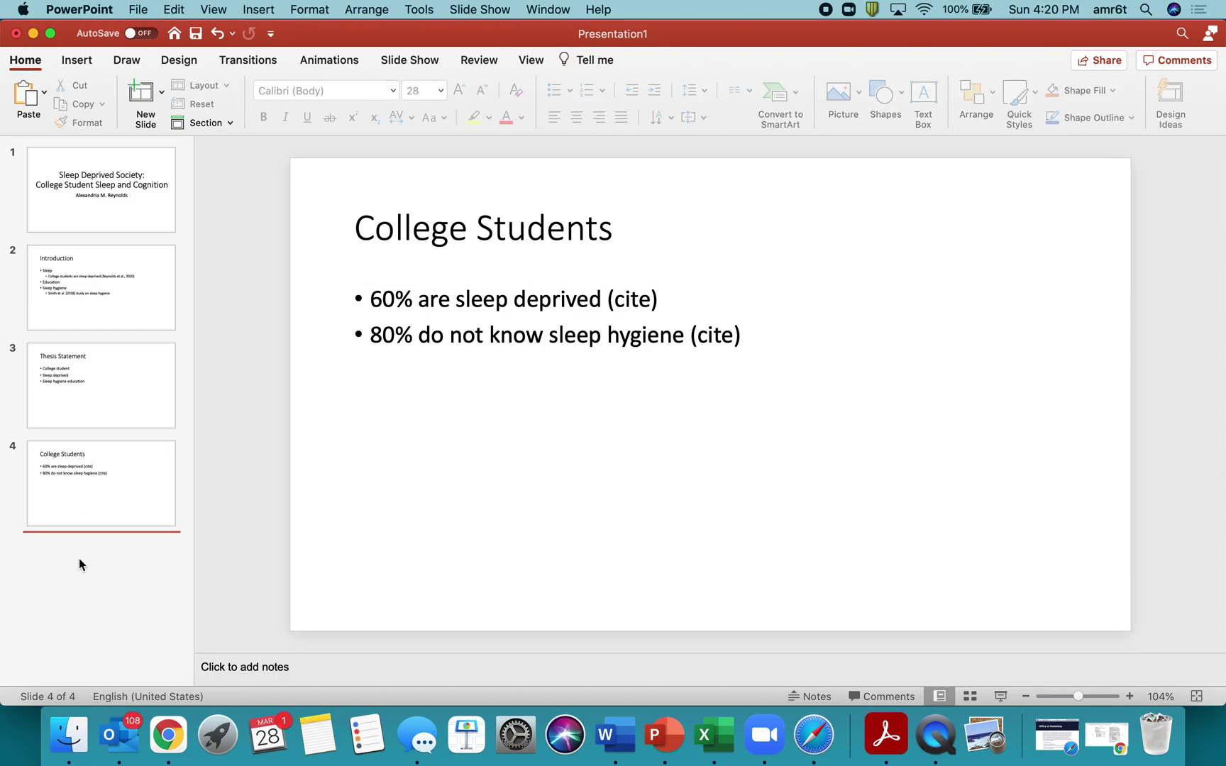
pyautogui.rightClick(79, 559)
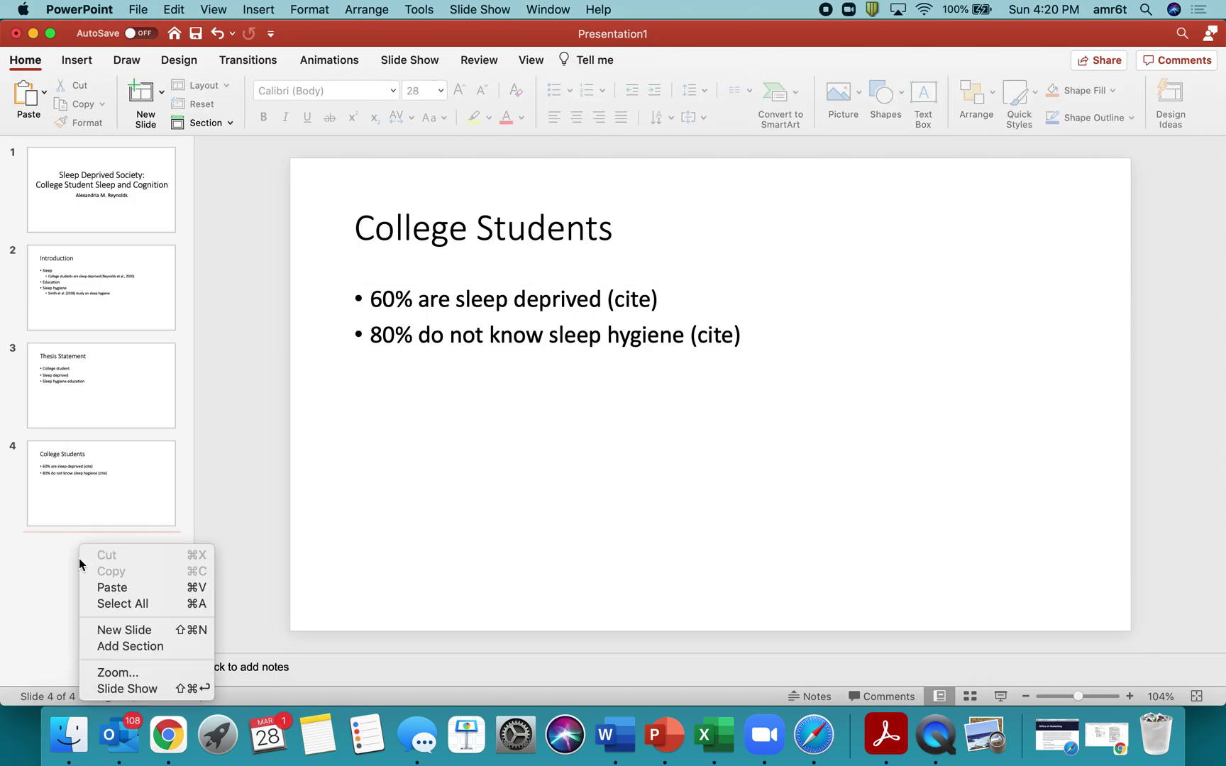
pyautogui.click(105, 633)
pyautogui.click(492, 246)
pyautogui.write('Sleep Hygeien')
pyautogui.press('BackSpace')
pyautogui.press('BackSpace')
pyautogui.press('BackSpace')
pyautogui.press('BackSpace')
pyautogui.write('iene')
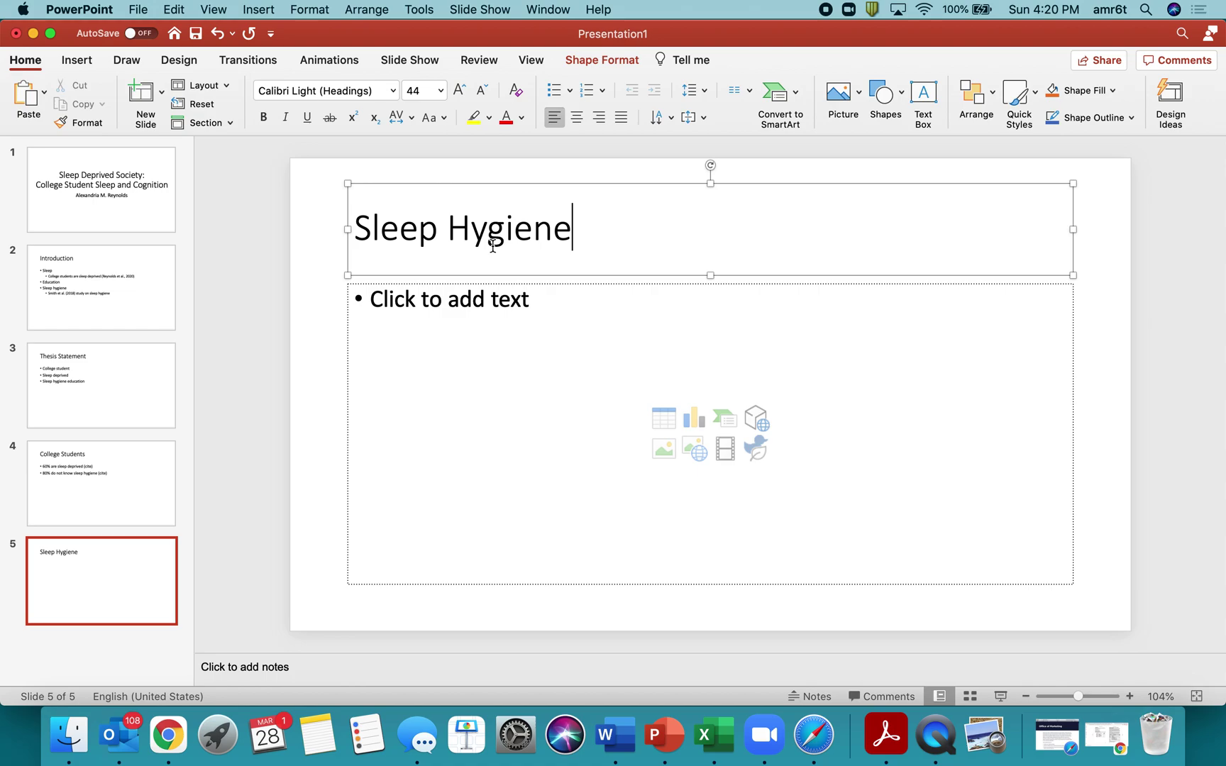
# Enter the single bullet 'Define' on slide 5, then return to the title slide.
pyautogui.click(517, 328)
pyautogui.write('Define')
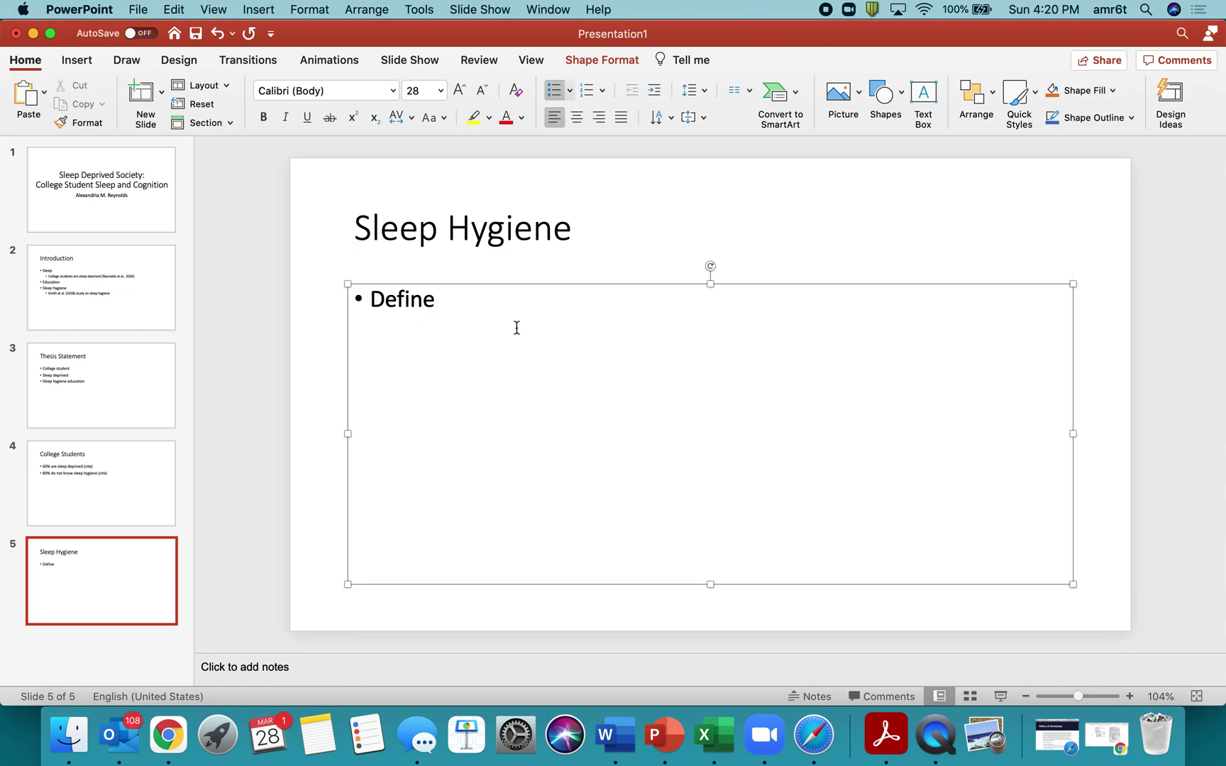
pyautogui.click(328, 338)
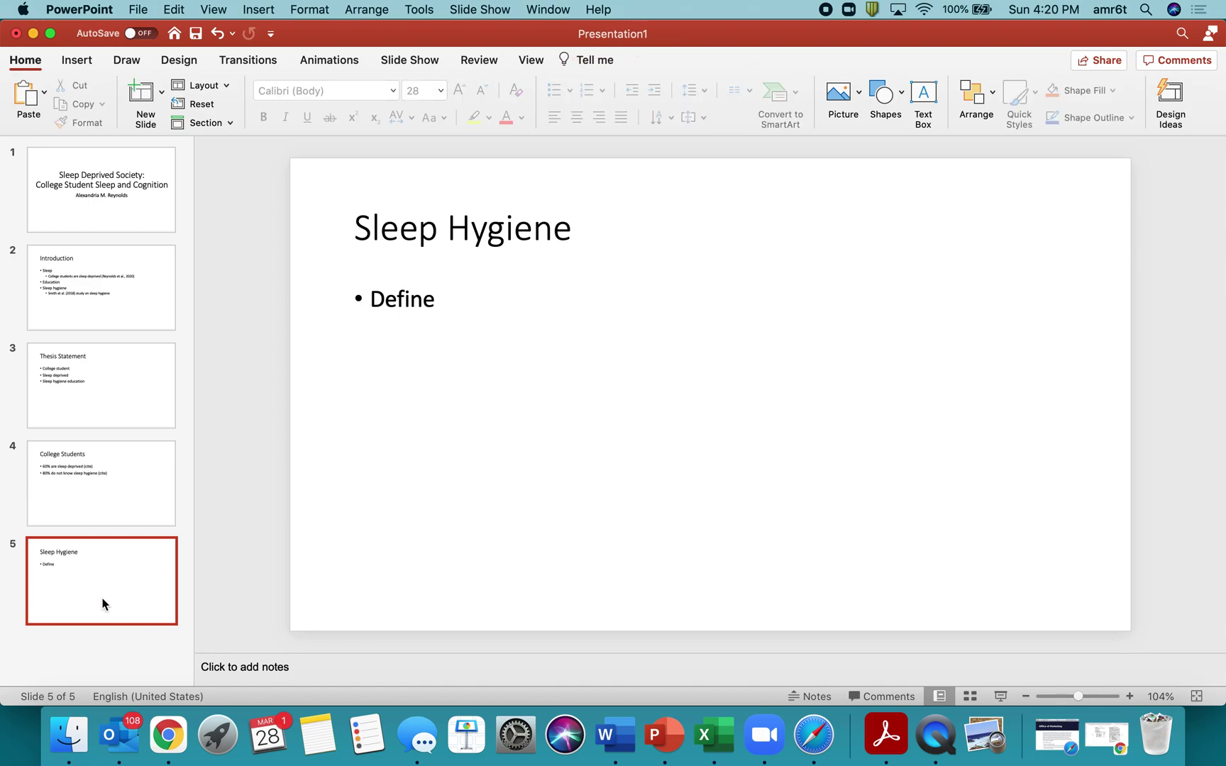
pyautogui.click(82, 655)
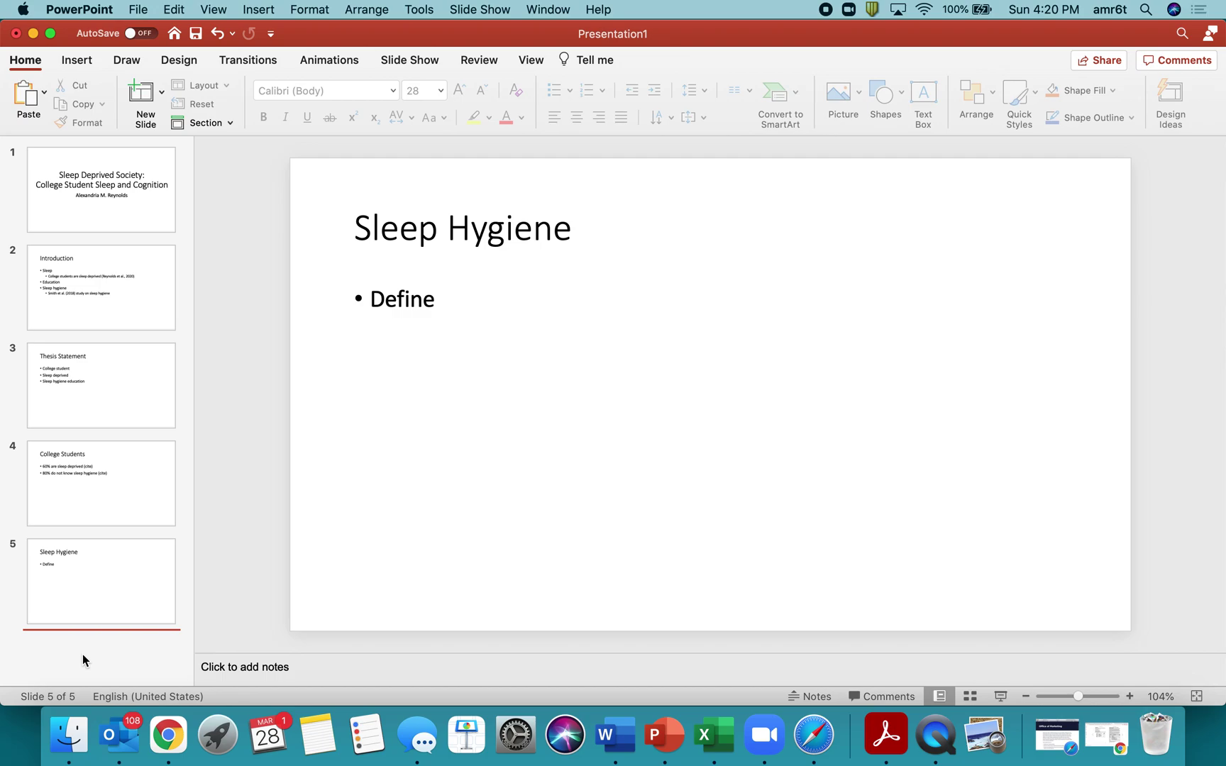
pyautogui.click(98, 232)
# Show Design Ideas for the Introduction slide and browse the suggested layouts.
pyautogui.click(109, 283)
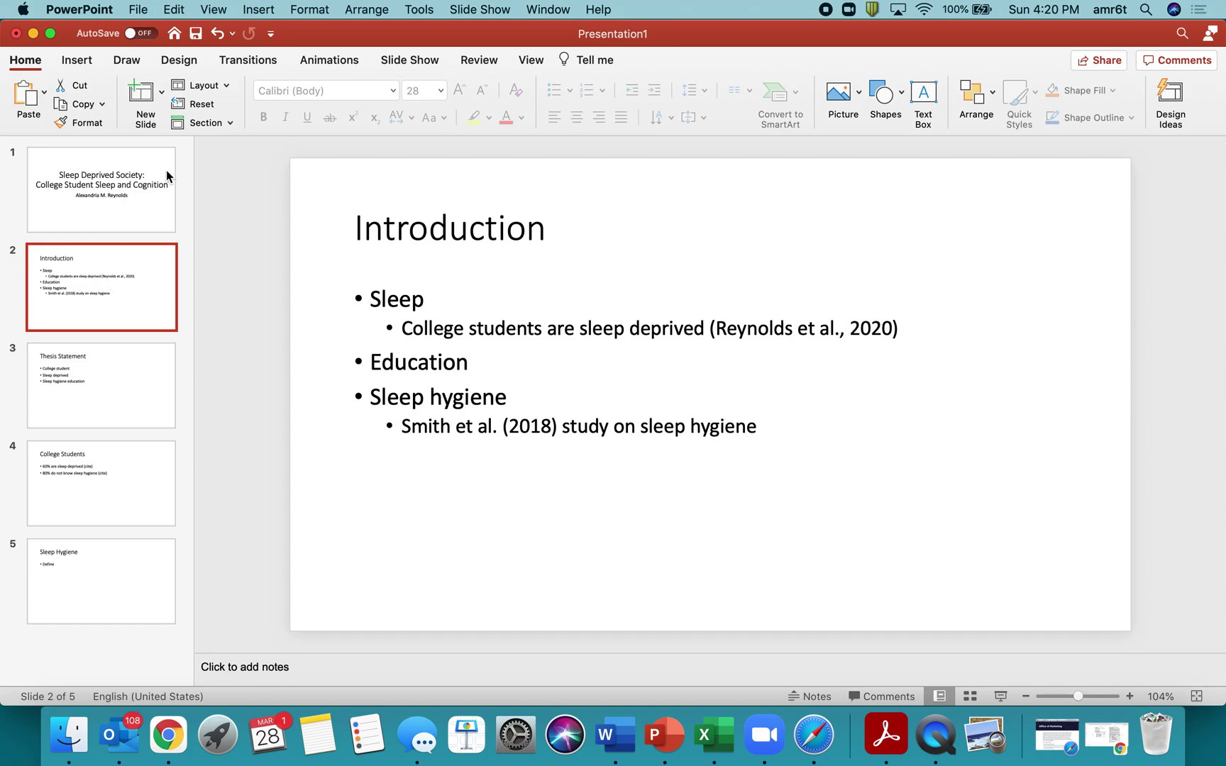
pyautogui.click(180, 64)
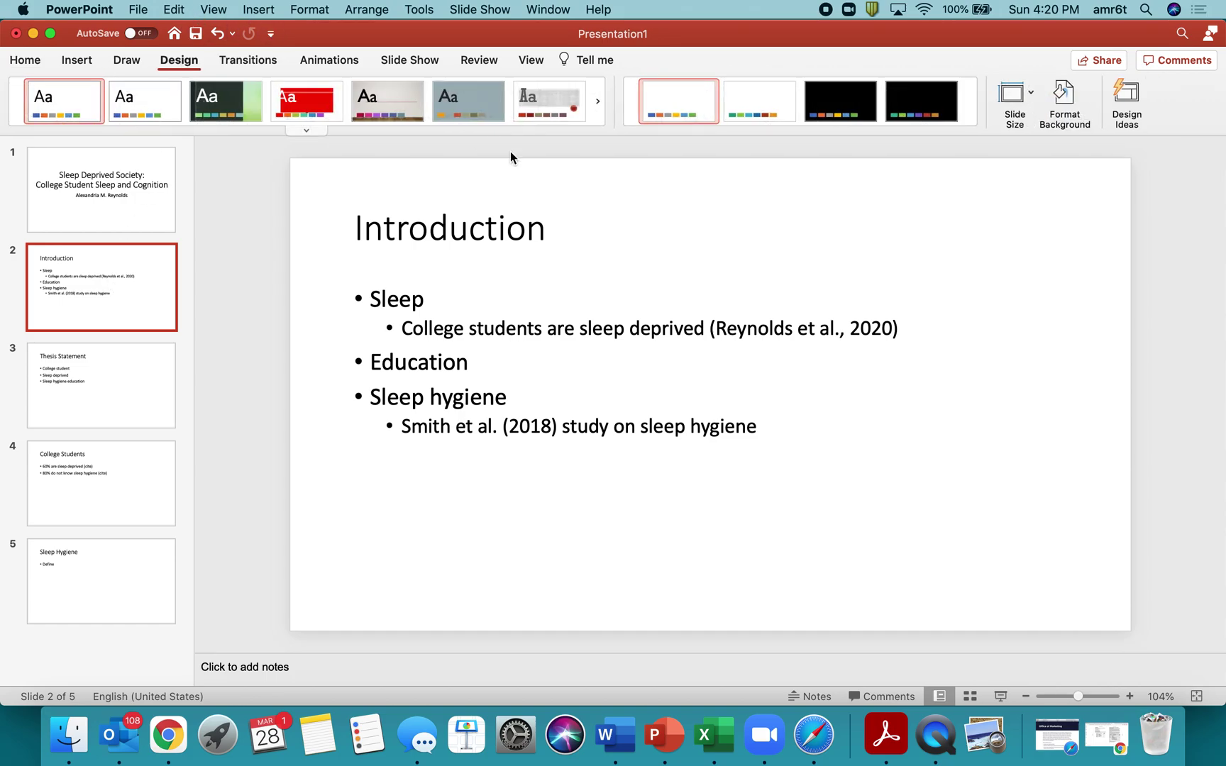
pyautogui.click(1119, 99)
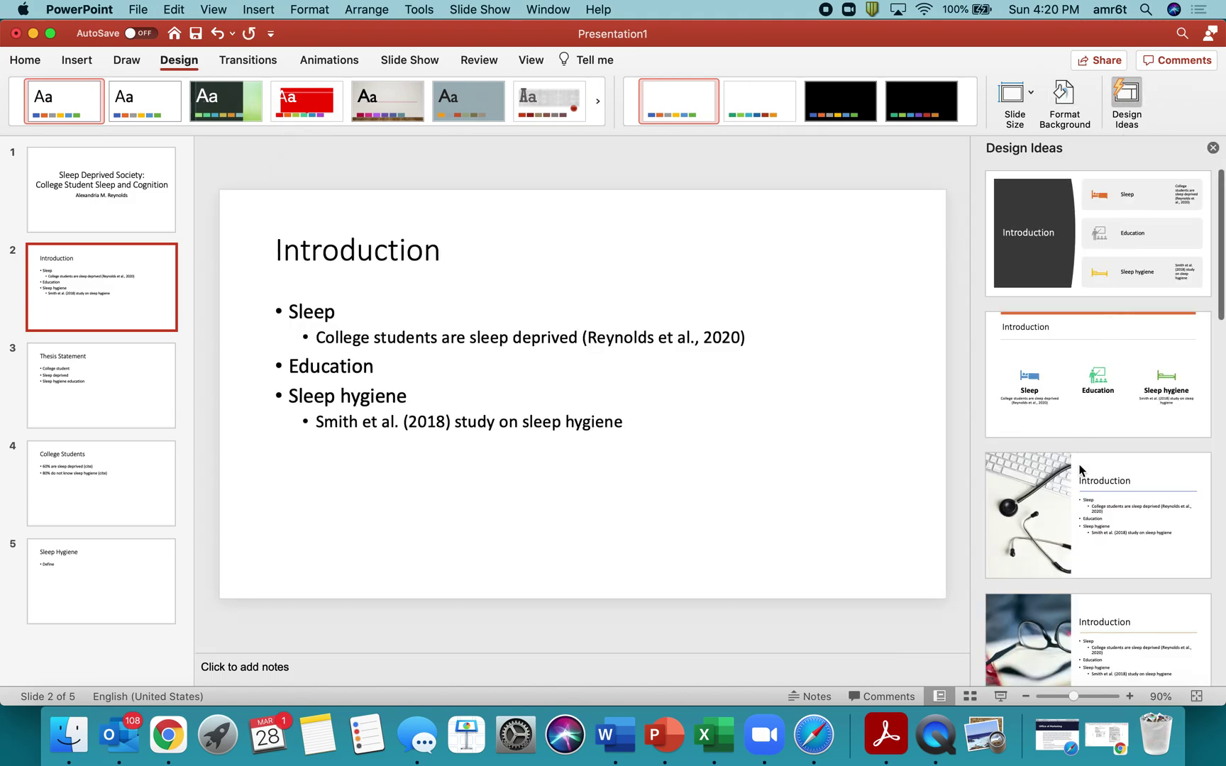
pyautogui.scroll(-3, 1073, 632)
pyautogui.scroll(-10, 1073, 632)
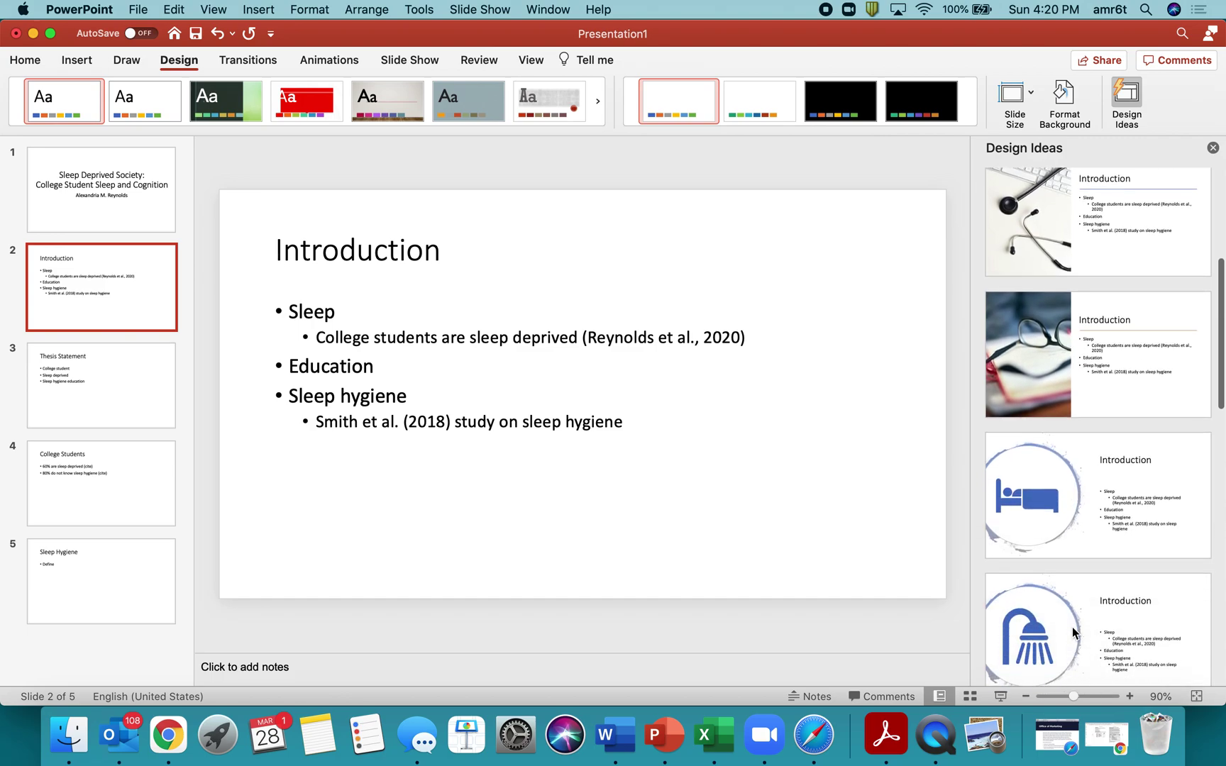
pyautogui.scroll(-2, 1072, 626)
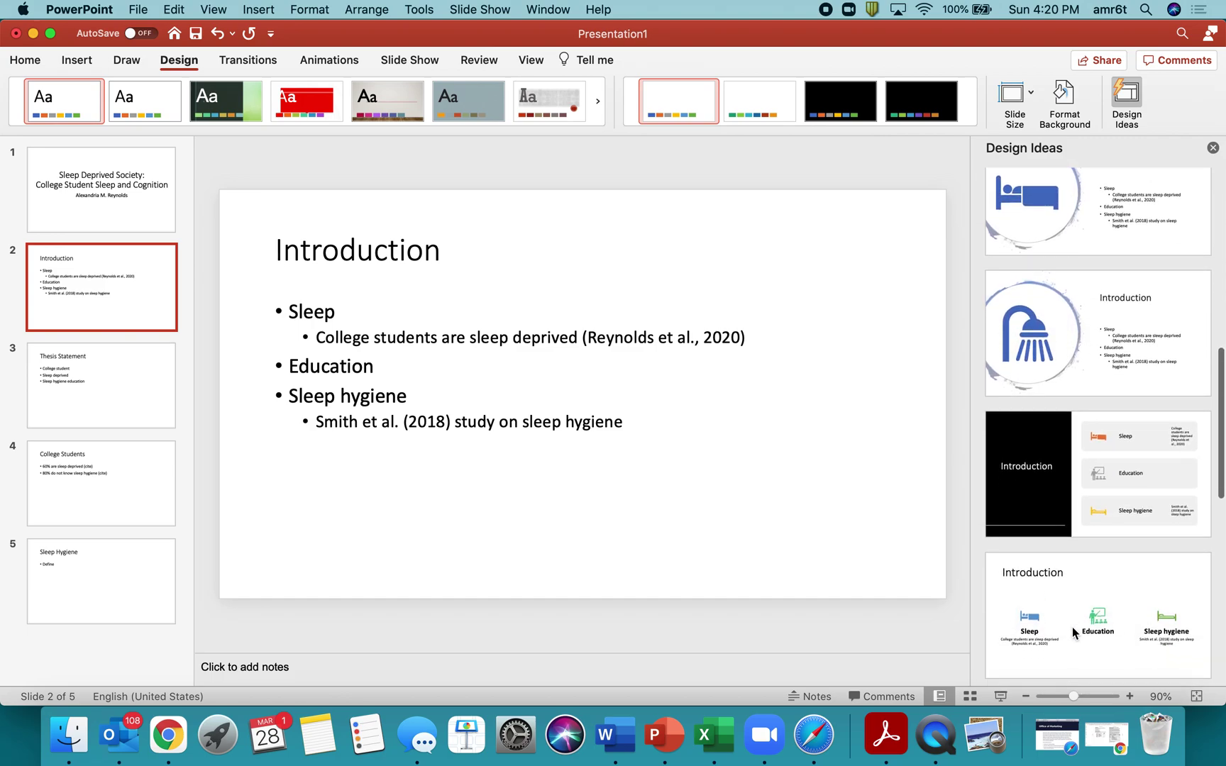
pyautogui.scroll(-5, 1072, 627)
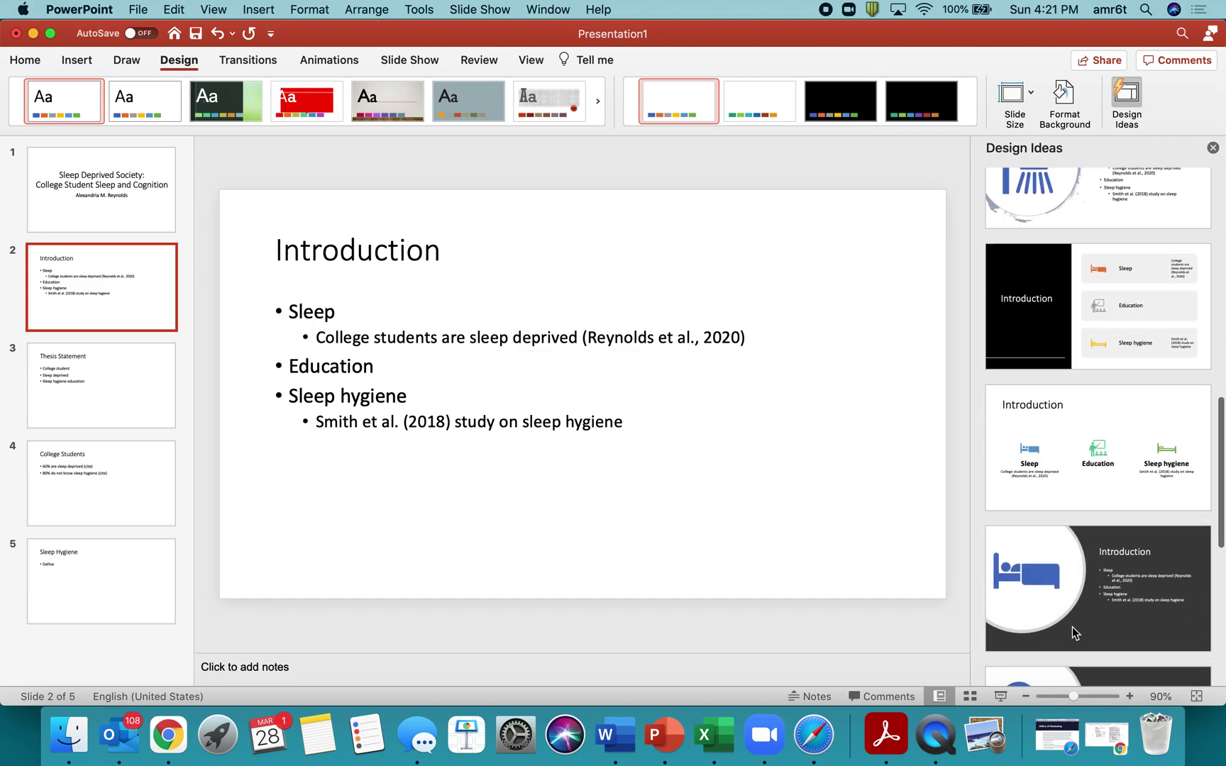
pyautogui.scroll(-5, 1072, 627)
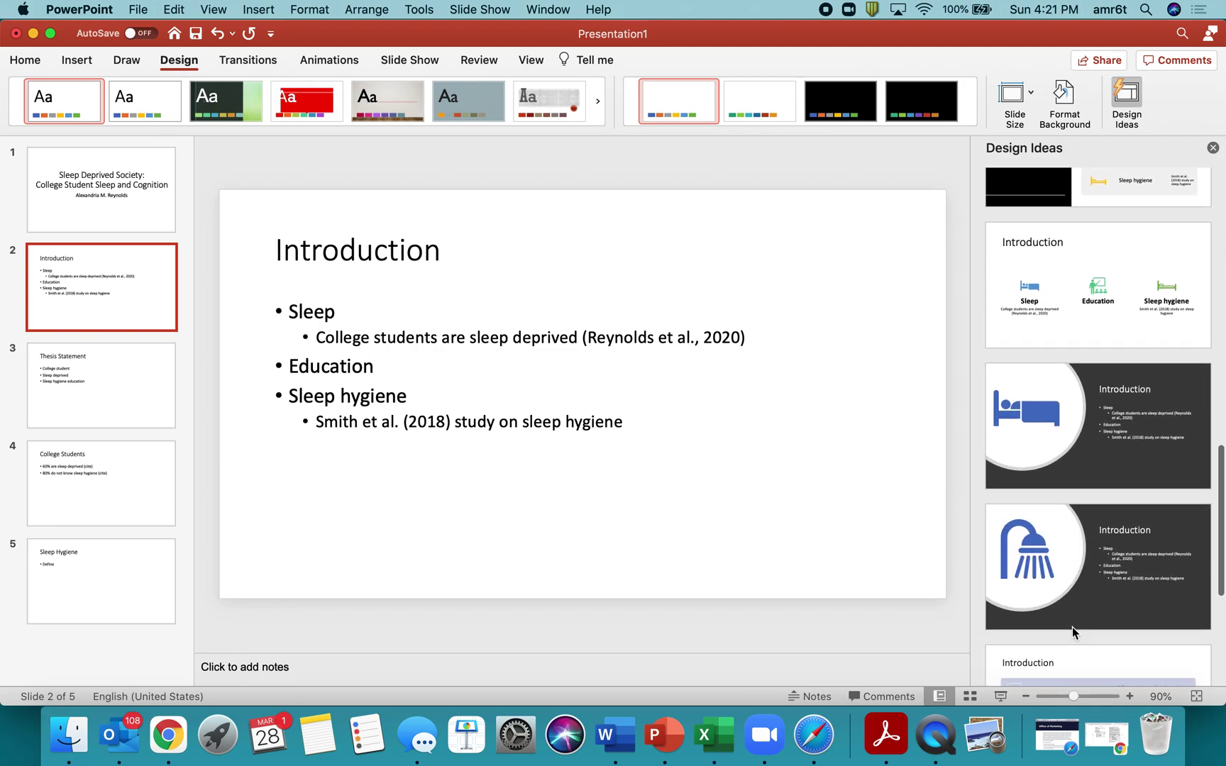
pyautogui.scroll(-6, 1072, 627)
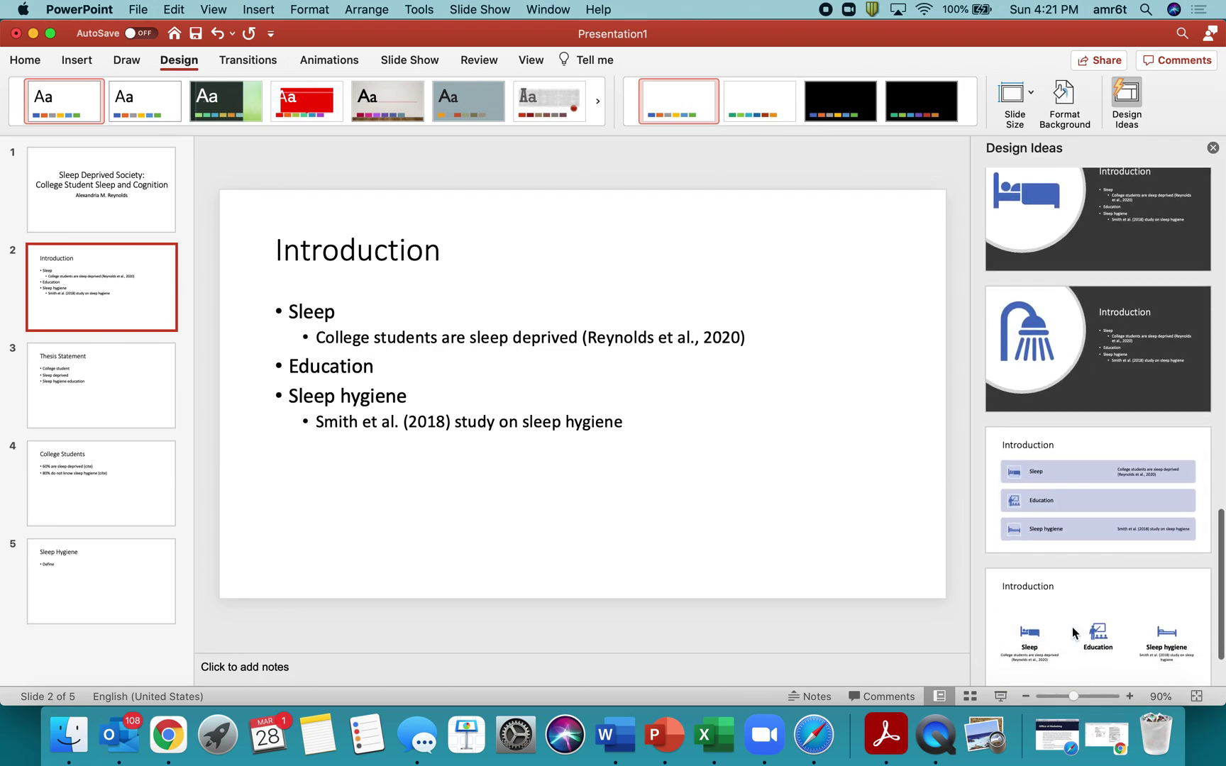
pyautogui.scroll(-2, 1072, 627)
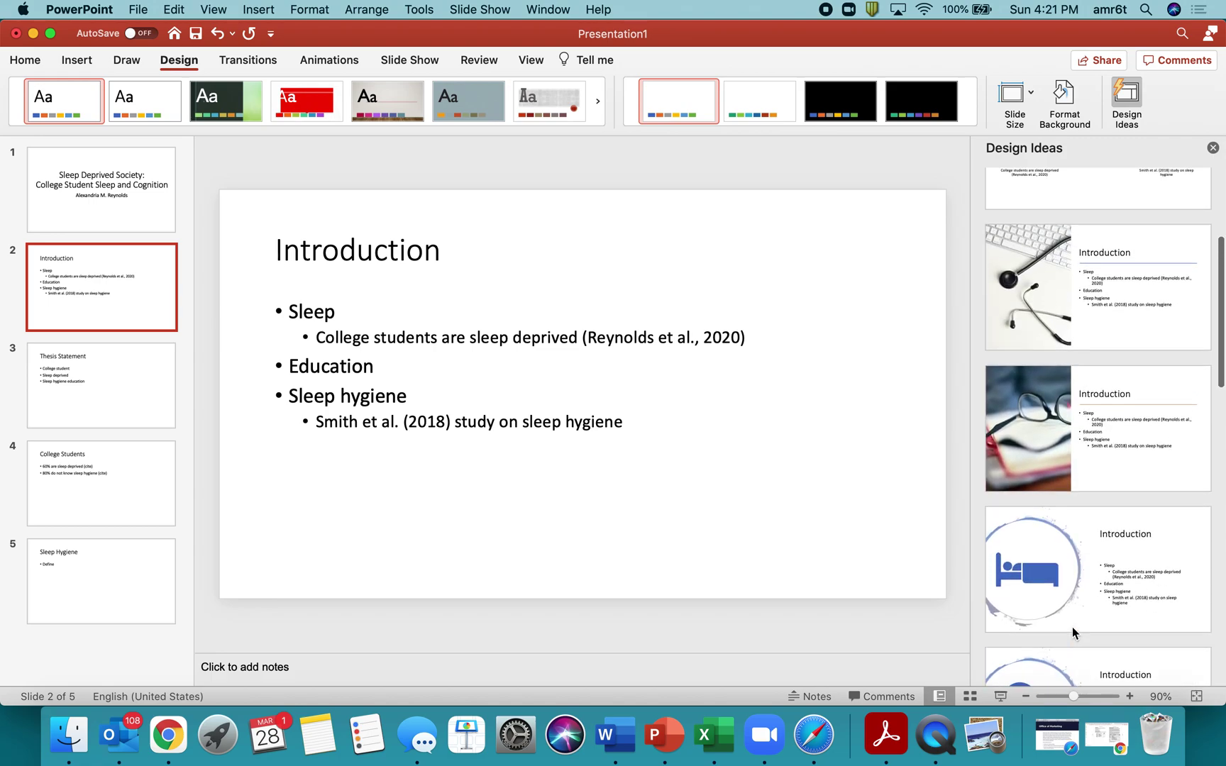
pyautogui.scroll(4, 1072, 627)
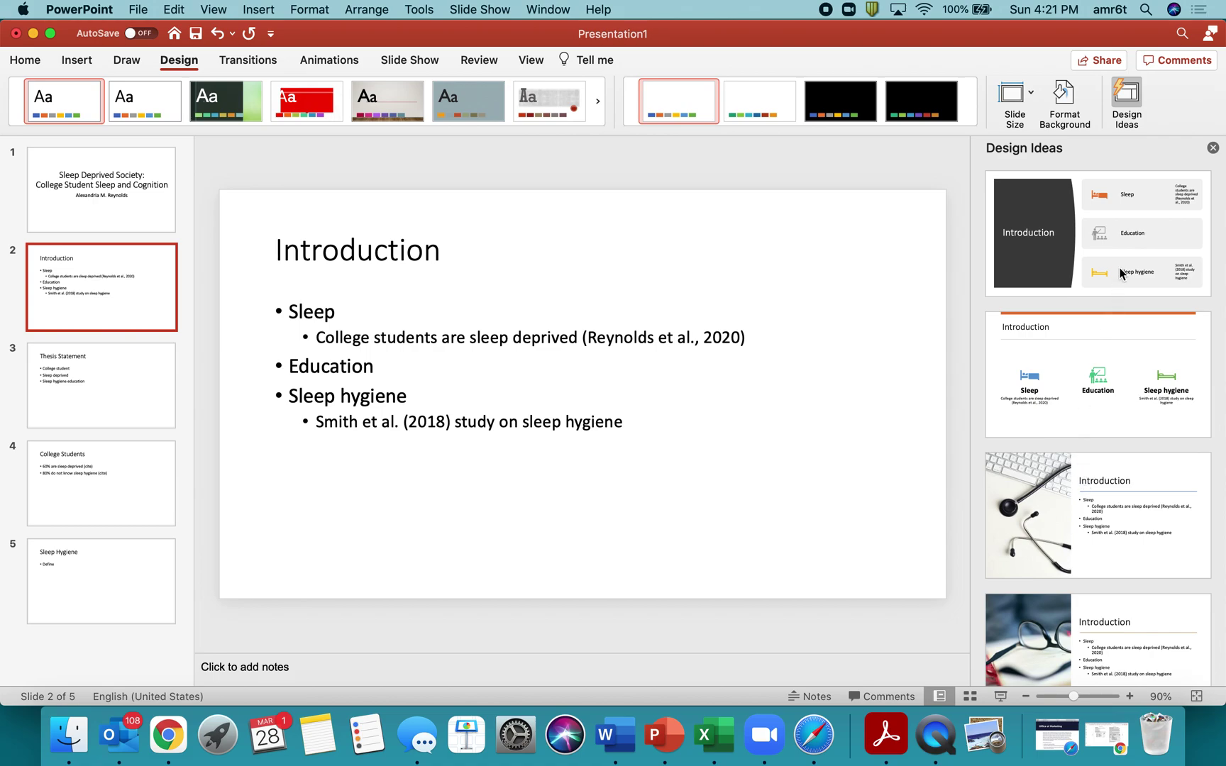
# Apply the icon-row Design Idea to the Introduction slide, removing an extra empty item added after Sleep.
pyautogui.click(1100, 395)
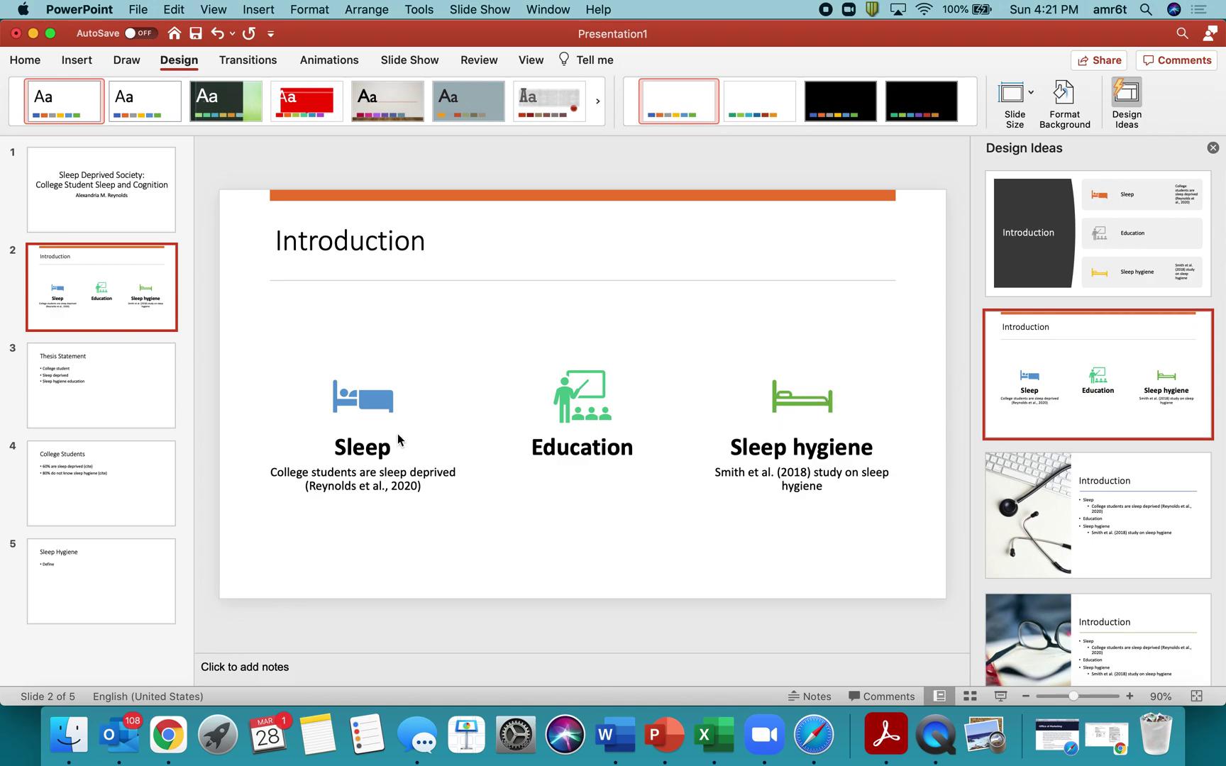
pyautogui.click(364, 409)
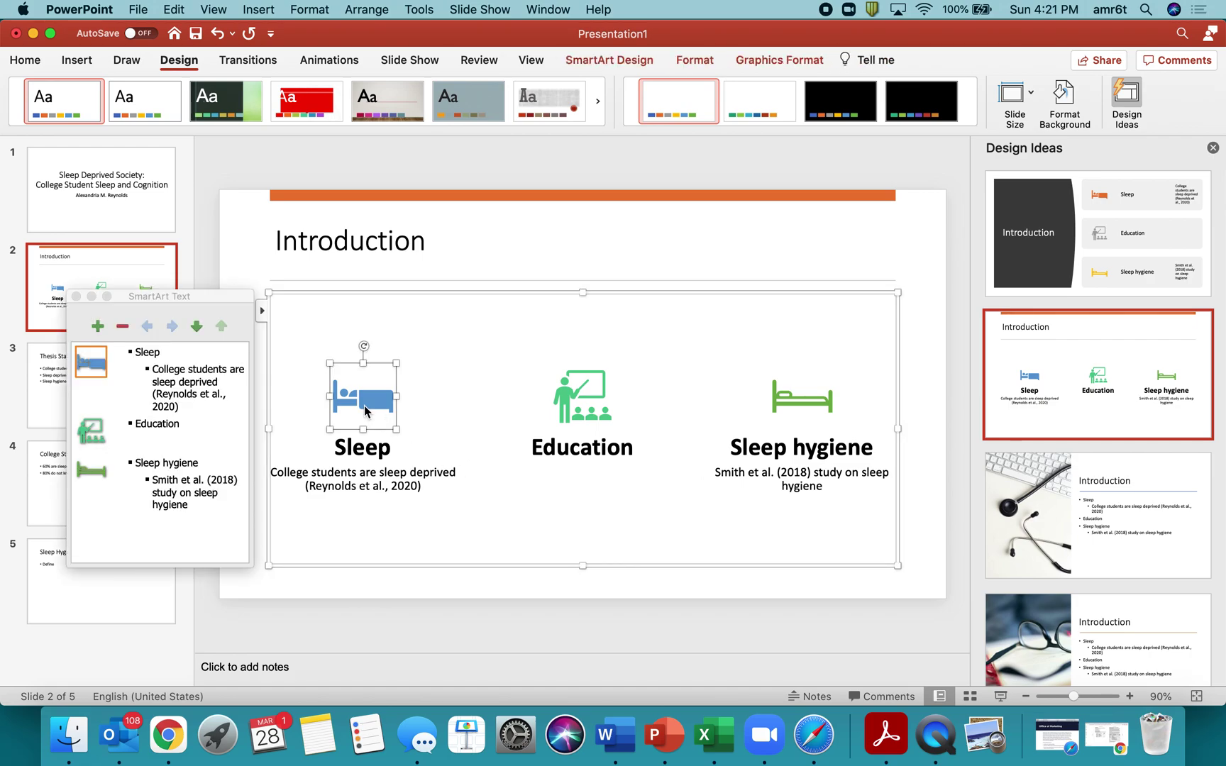
pyautogui.click(98, 325)
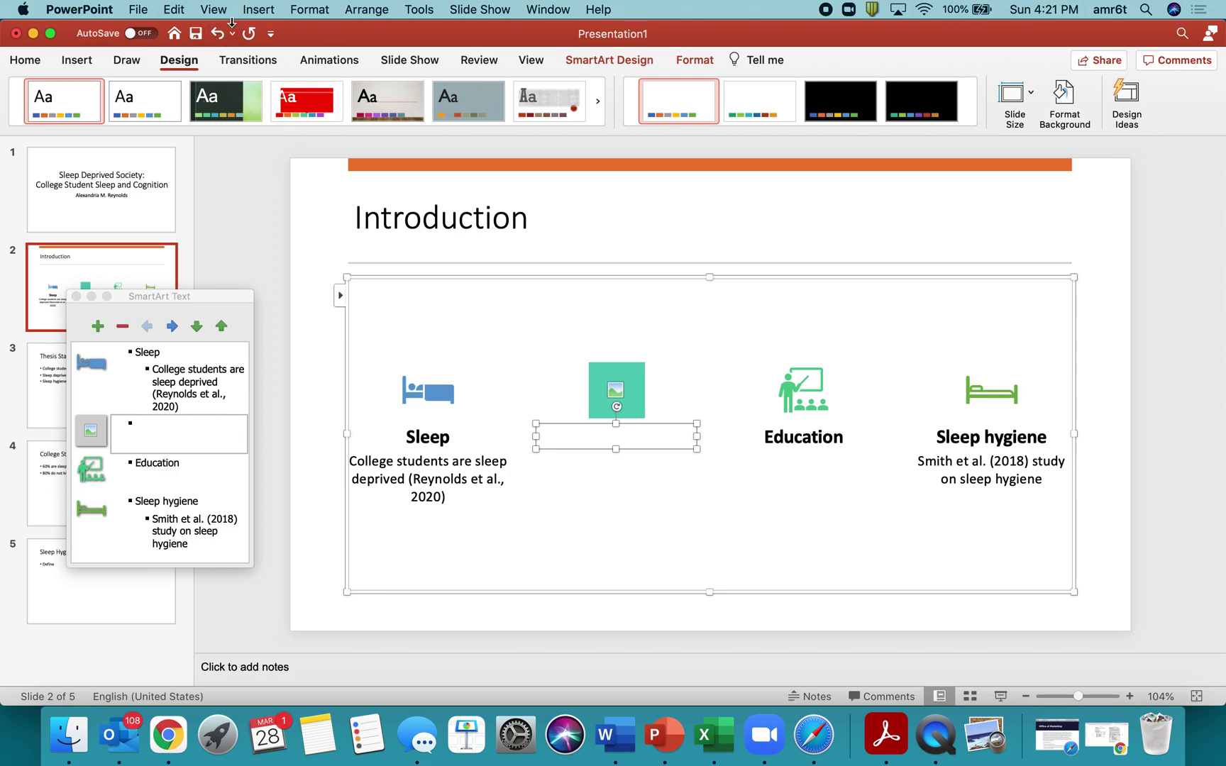
pyautogui.click(122, 326)
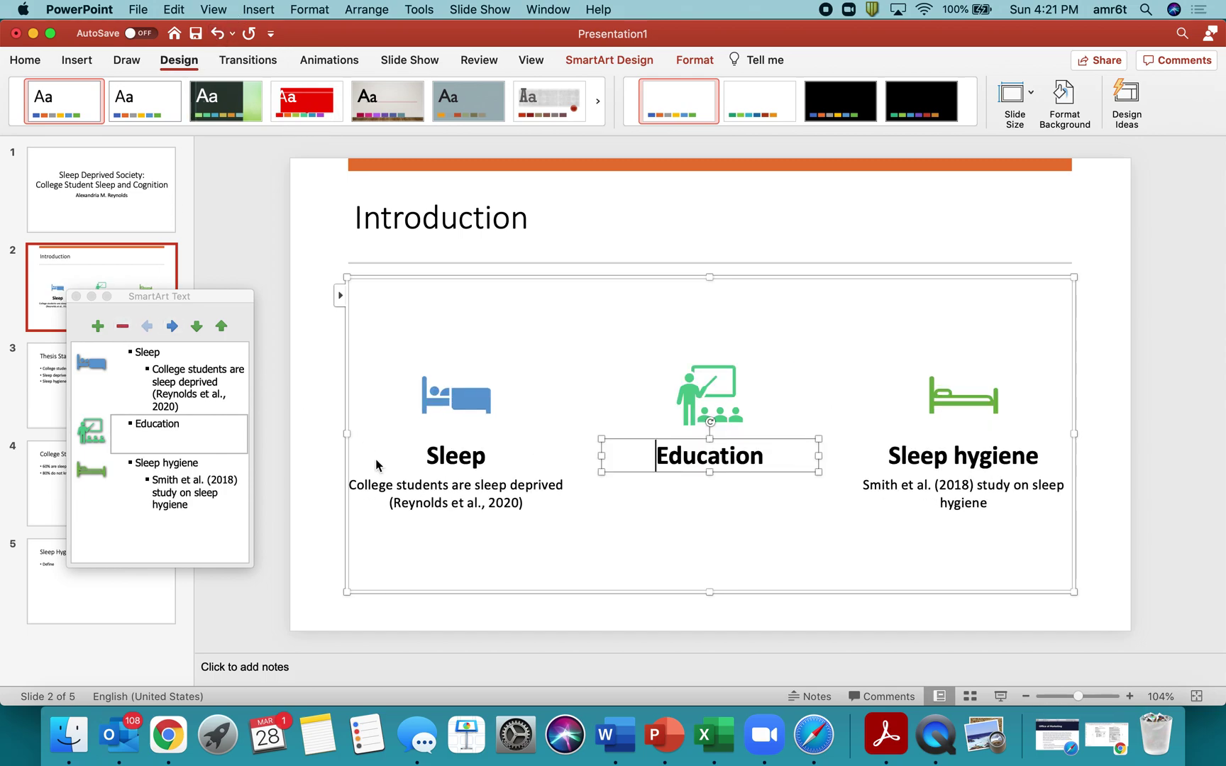
pyautogui.click(655, 456)
pyautogui.doubleClick(716, 463)
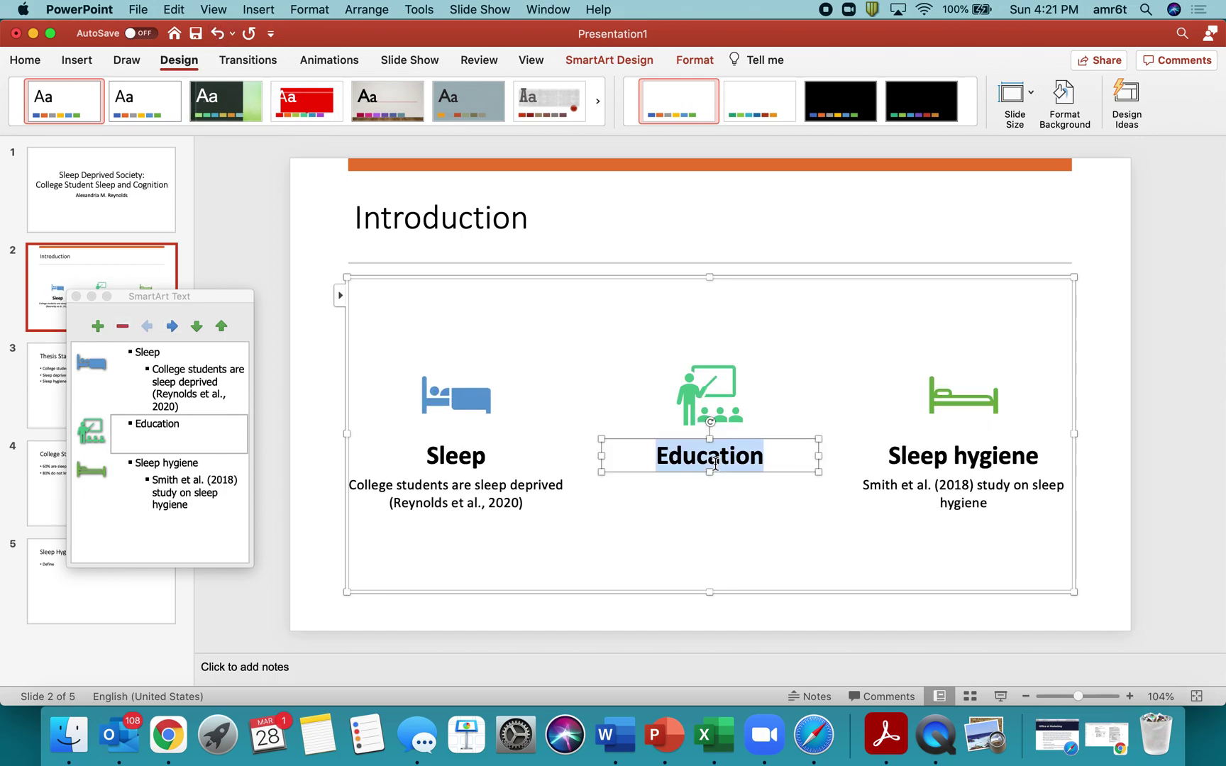
pyautogui.click(706, 547)
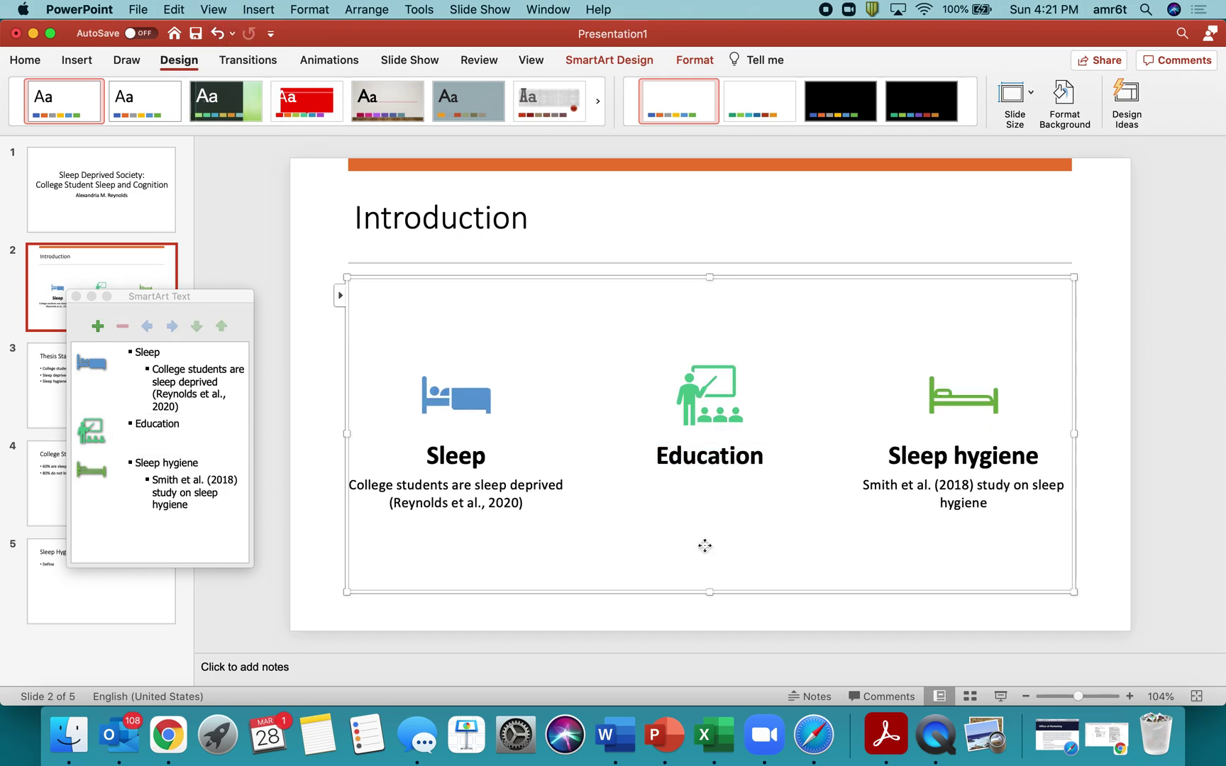
pyautogui.click(703, 460)
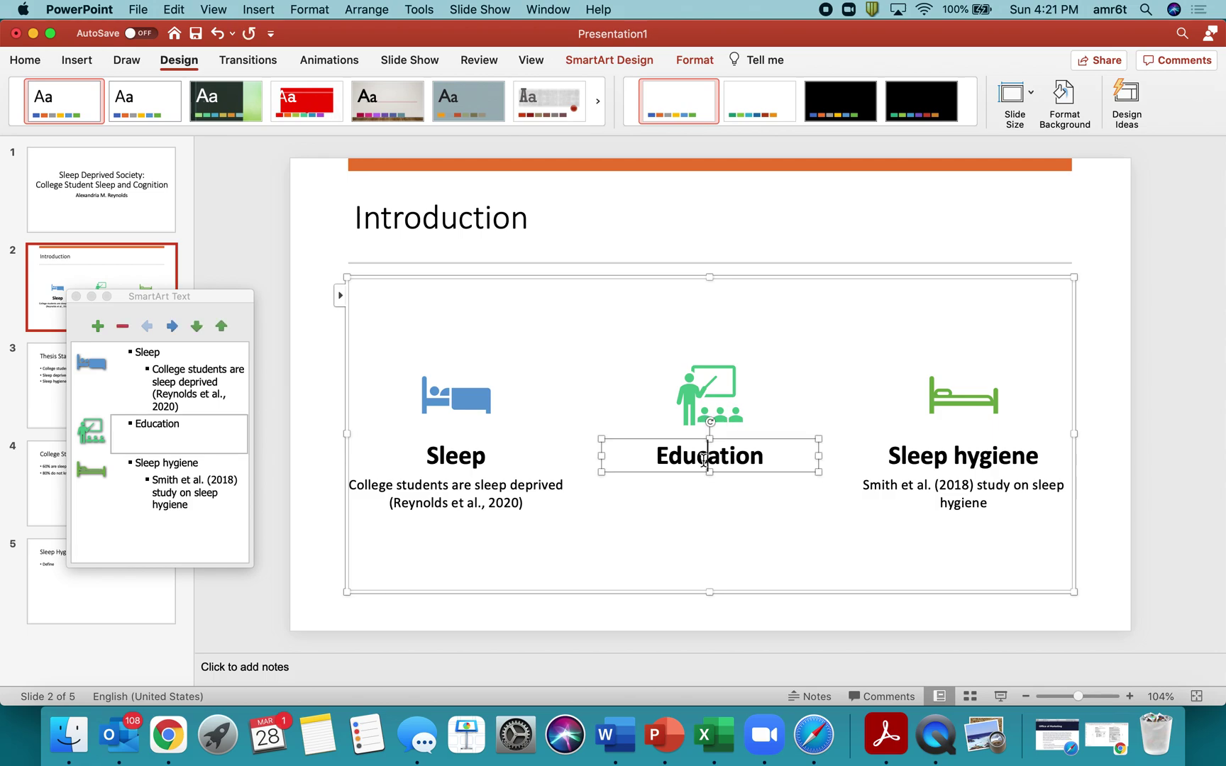
pyautogui.click(680, 516)
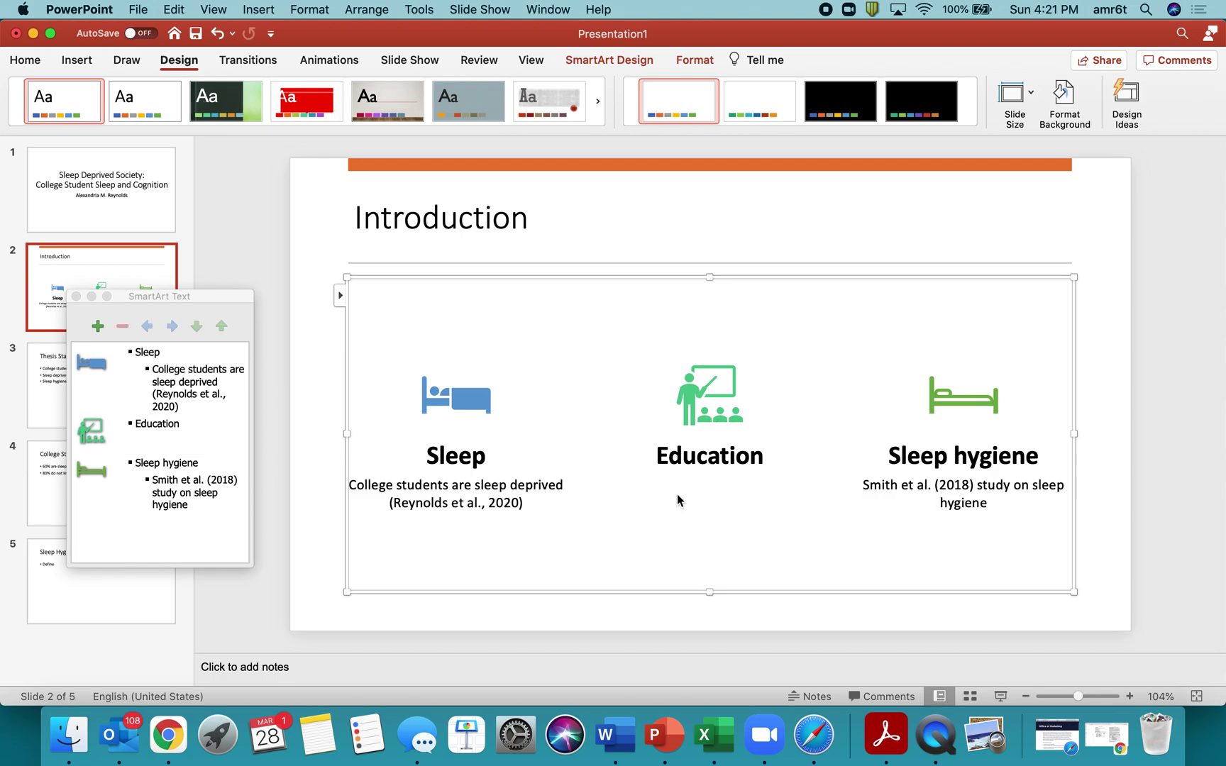
# Add 'Point (cite)' as an indented sub-point beneath Education in the SmartArt outline.
pyautogui.click(179, 426)
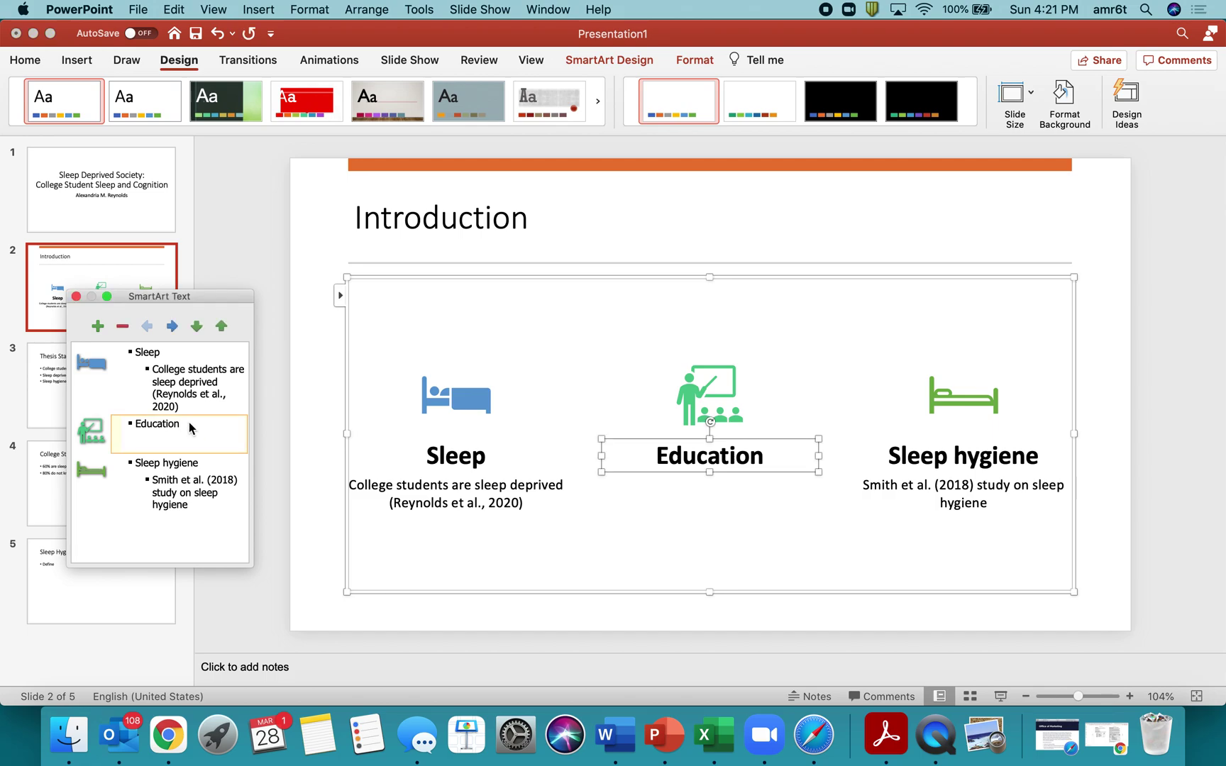
pyautogui.press('Return')
pyautogui.press('Tab')
pyautogui.write('Point (cite)')
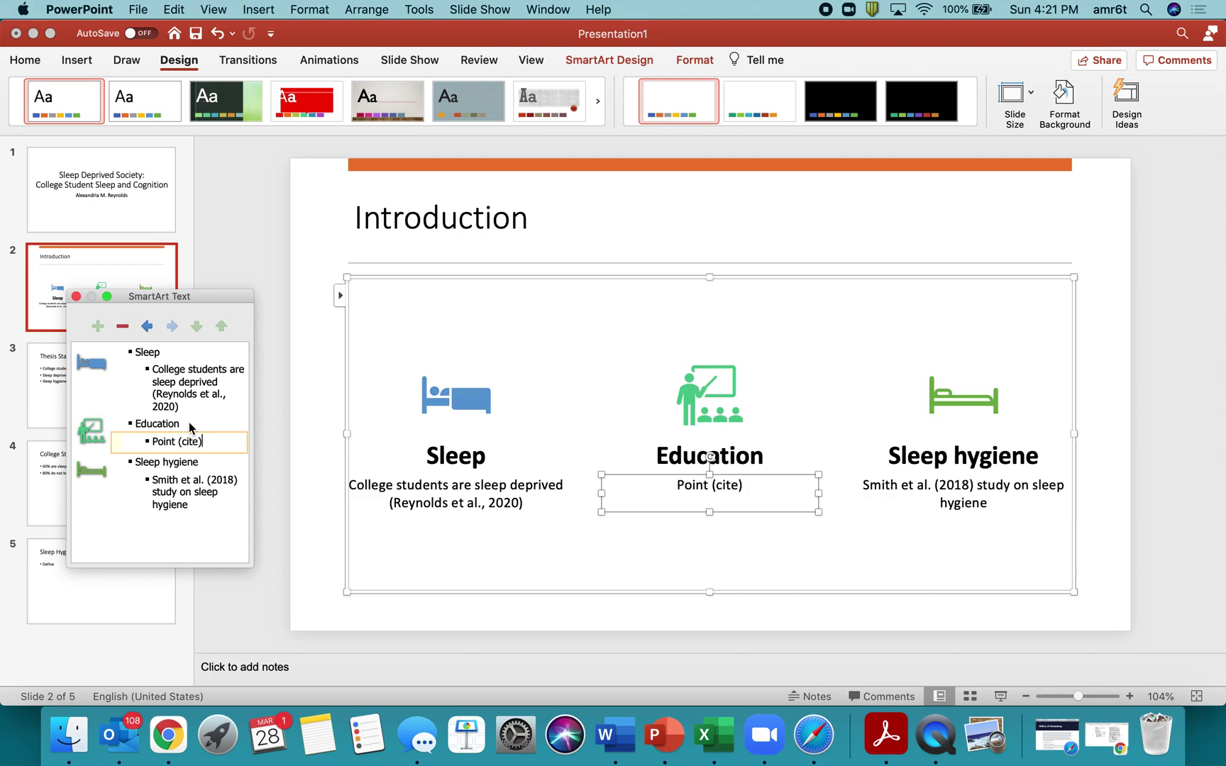
pyautogui.click(751, 583)
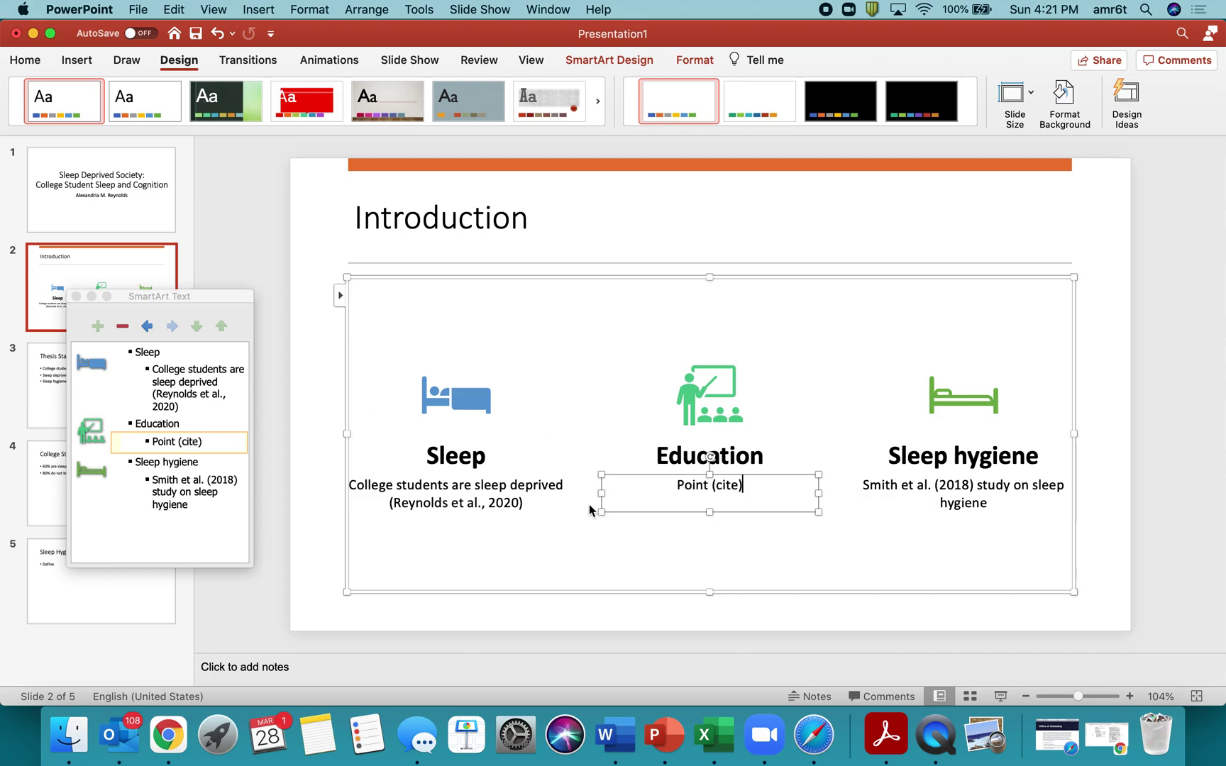
pyautogui.click(880, 362)
pyautogui.doubleClick(570, 497)
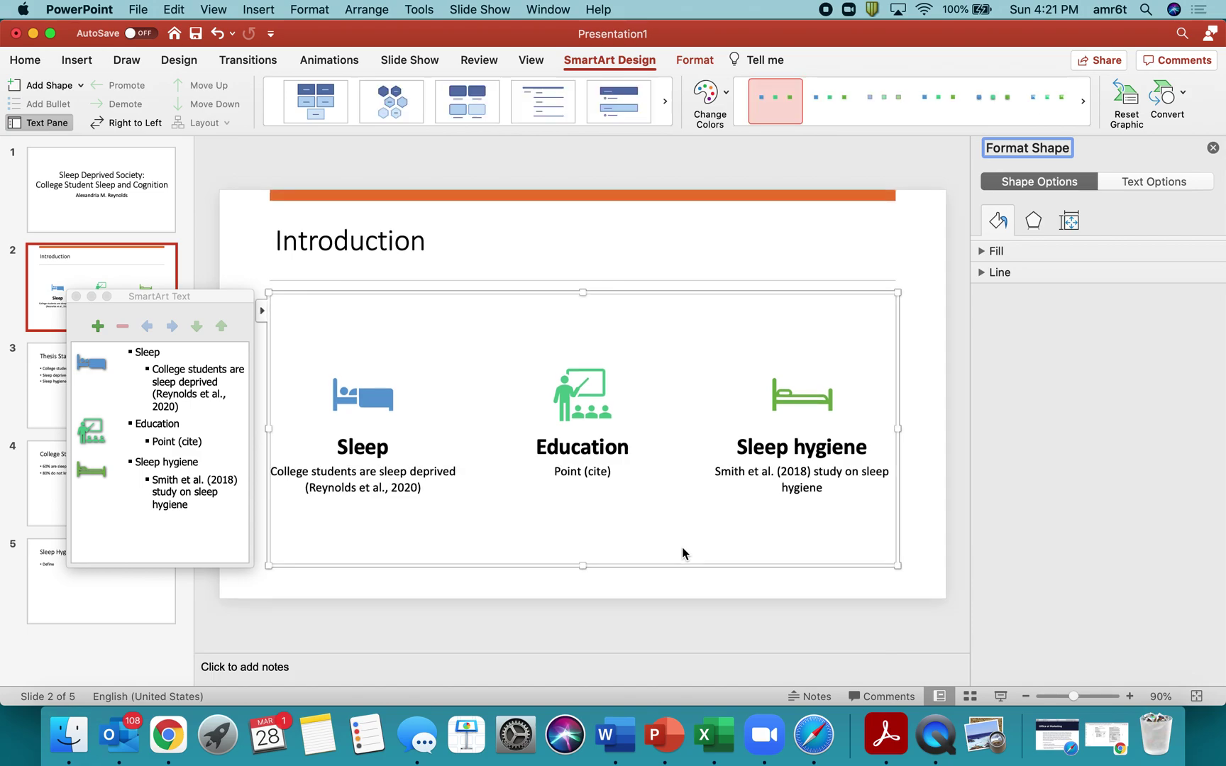